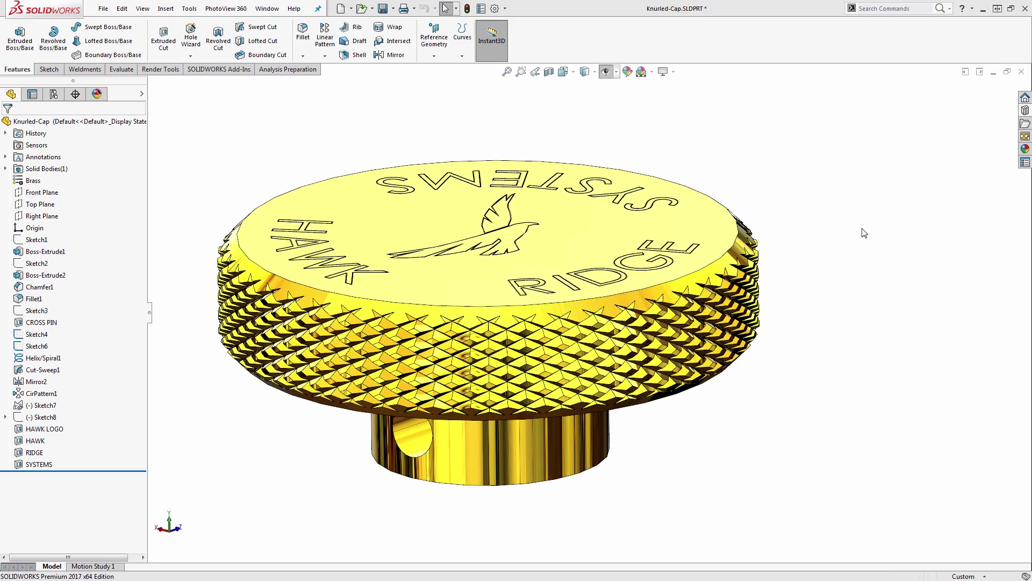
Show the hidden sketches and roll the part back to just below Sketch4.
middle_drag(471, 400, 362, 314)
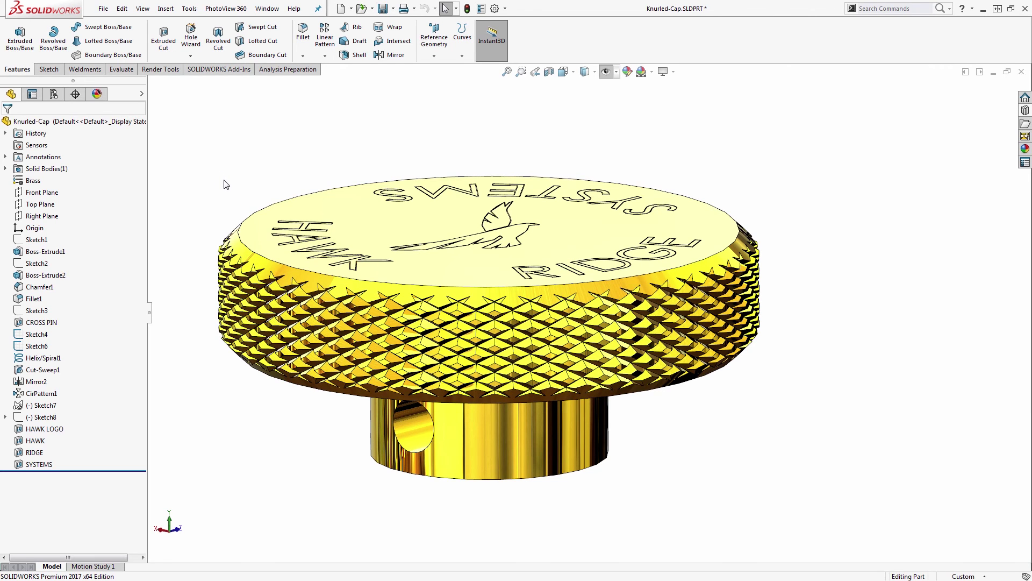
scroll(565, 269, down, 3)
mouse_move(641, 401)
middle_down()
mouse_move(624, 350)
mouse_move(624, 404)
middle_up()
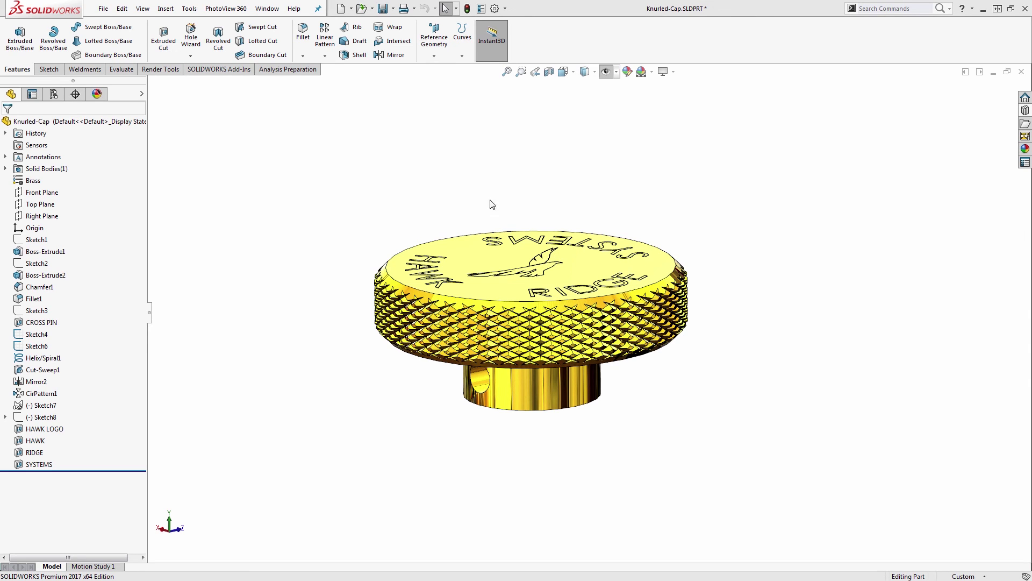
scroll(495, 207, down, 2)
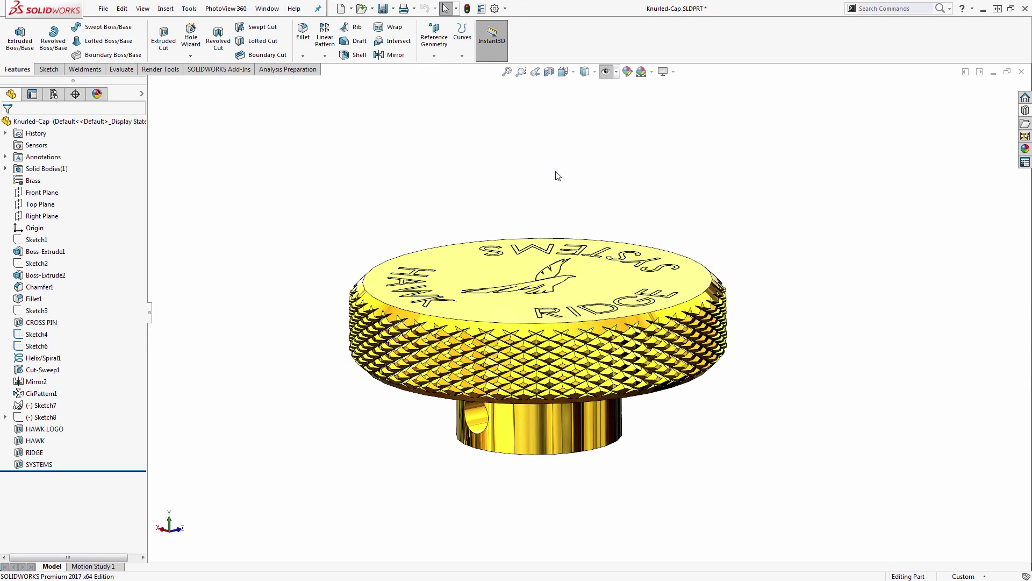
click(606, 78)
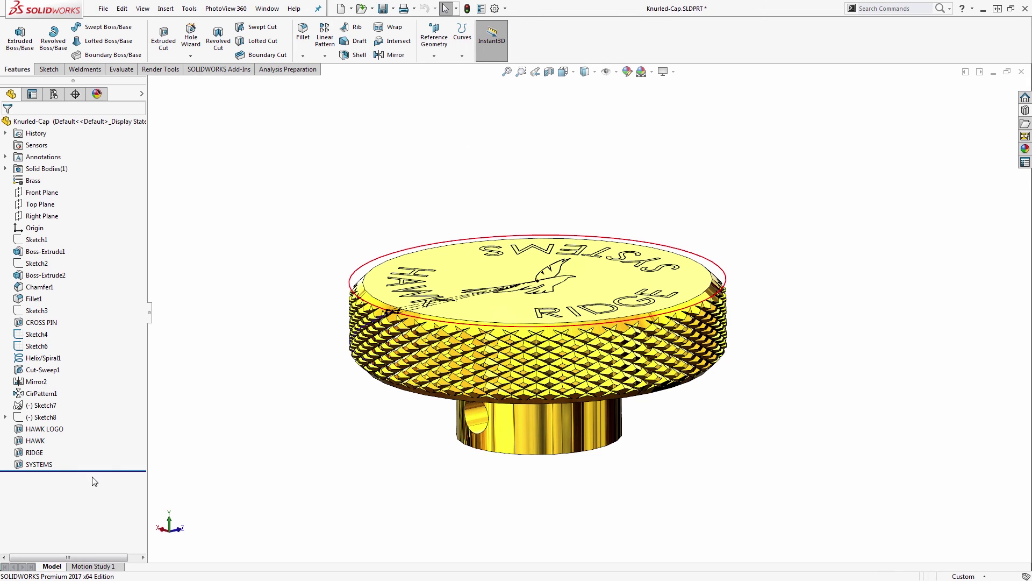
drag(102, 475, 106, 326)
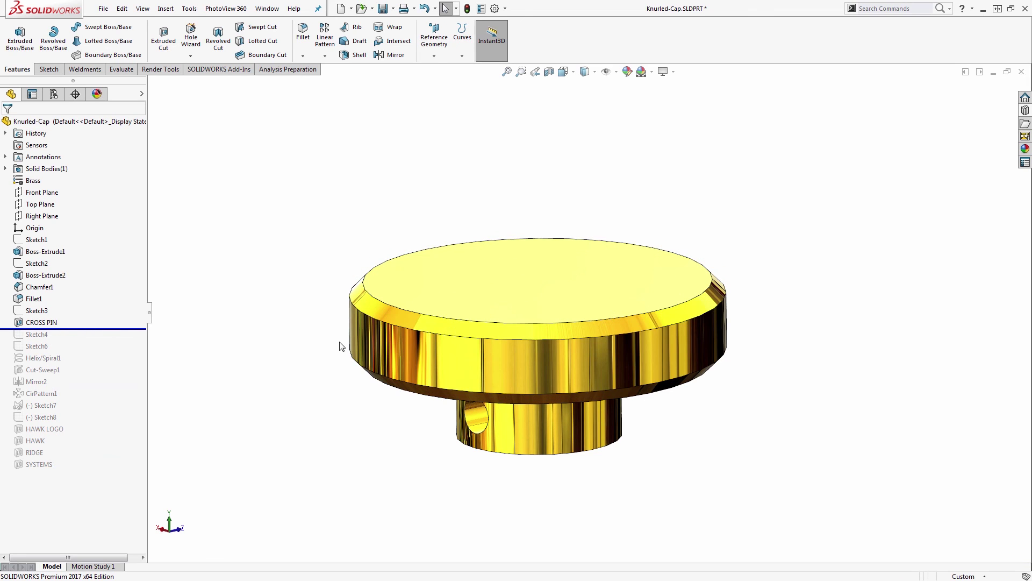
scroll(454, 347, down, 2)
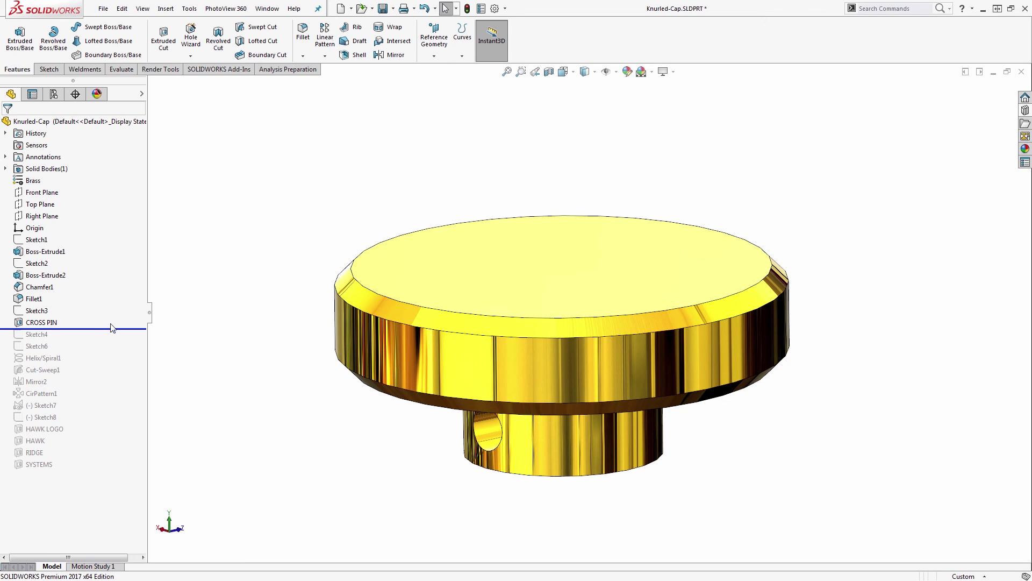
drag(107, 328, 106, 339)
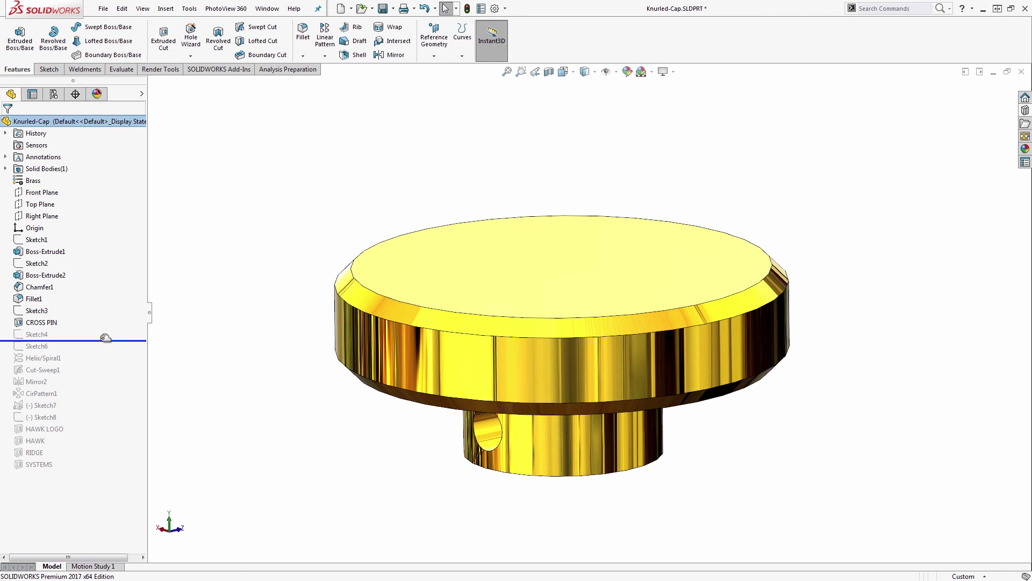
Edit Sketch4 to check its 5.00° angle dimension, then exit the sketch.
middle_drag(329, 308, 387, 374)
scroll(398, 377, down, 5)
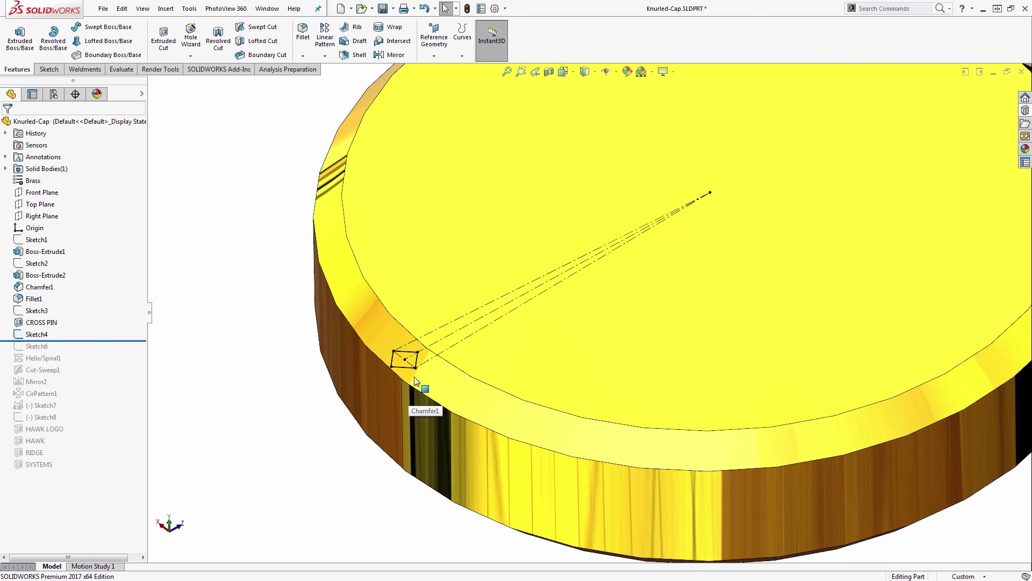
scroll(413, 379, down, 2)
double_click(28, 336)
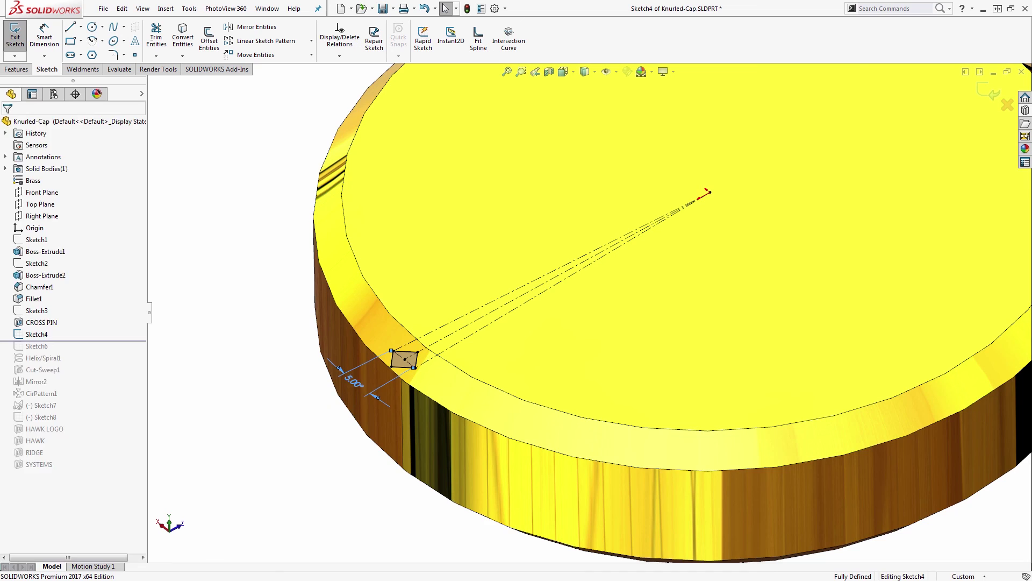
click(353, 381)
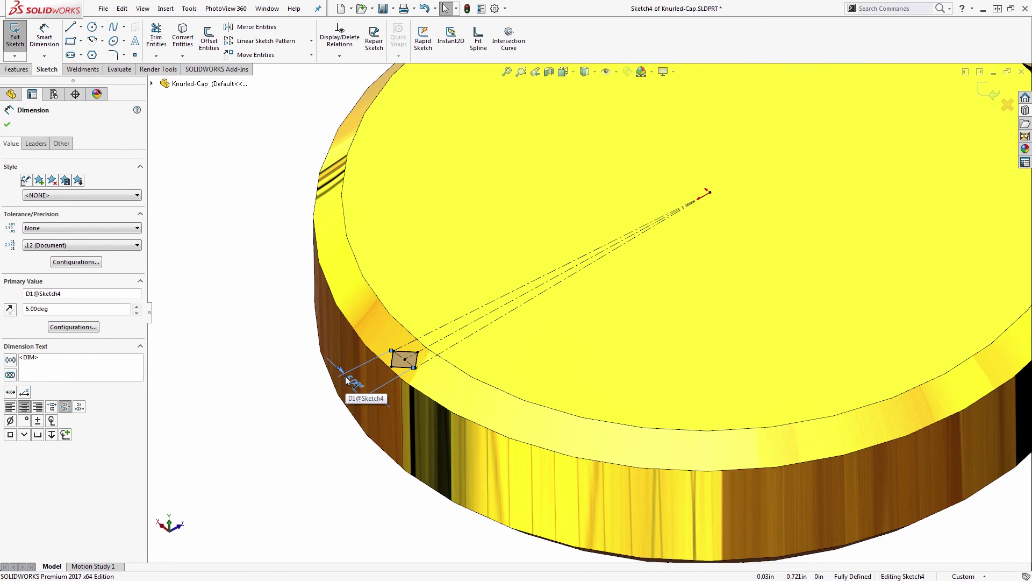
click(276, 329)
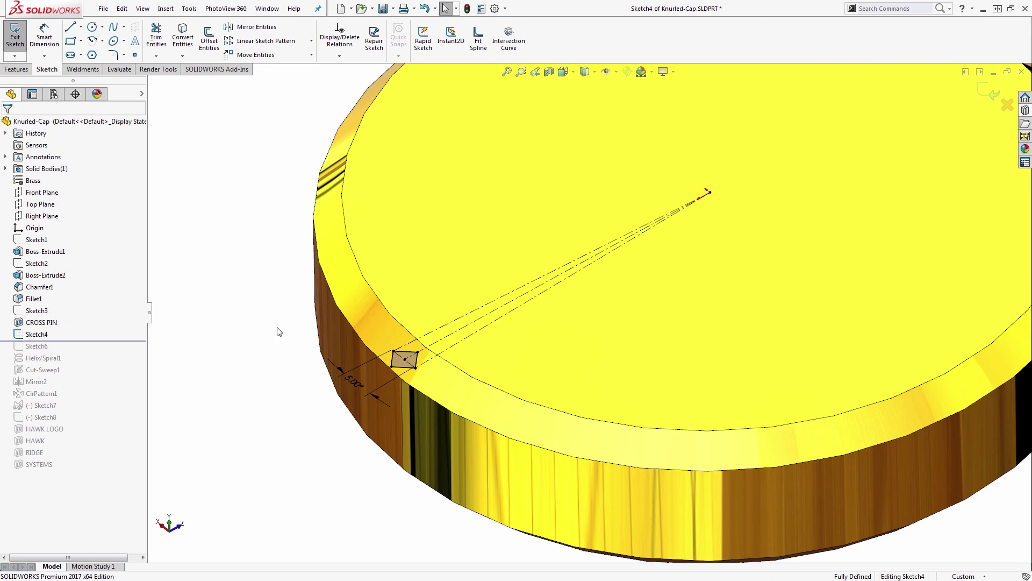
click(96, 341)
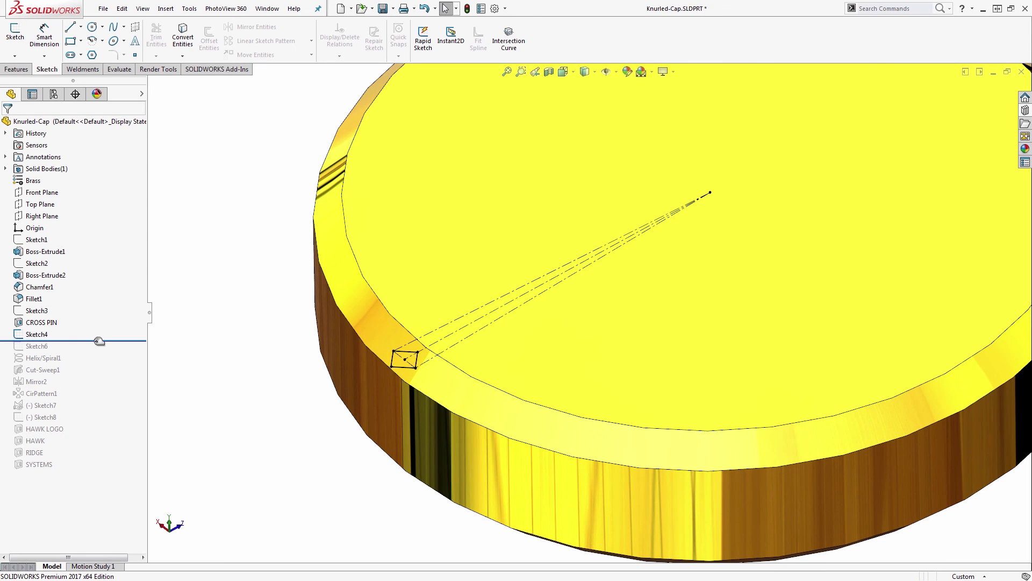
Roll forward to include the Sketch6 rim circle and zoom to fit the cap.
drag(99, 341, 94, 353)
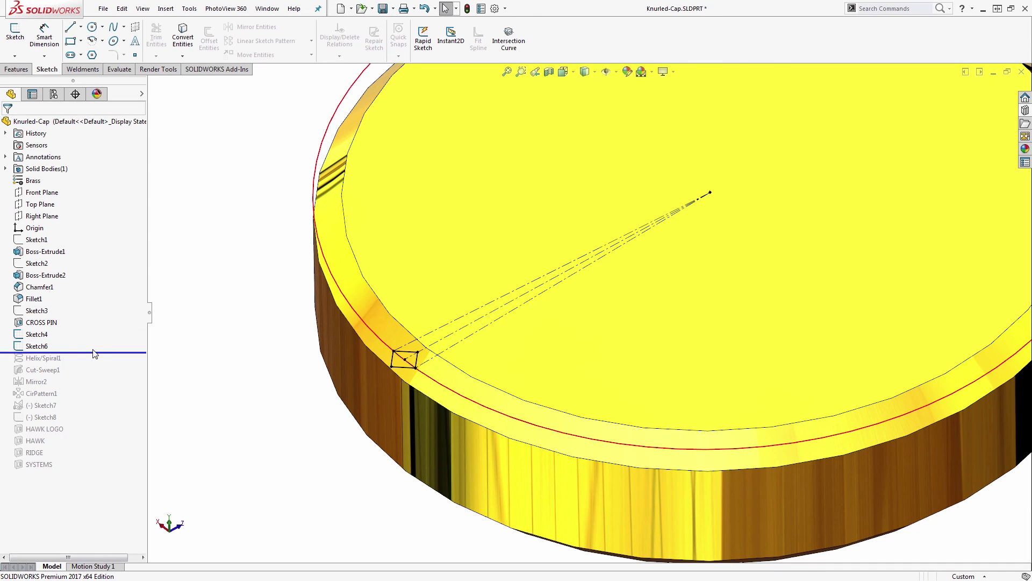
key(f)
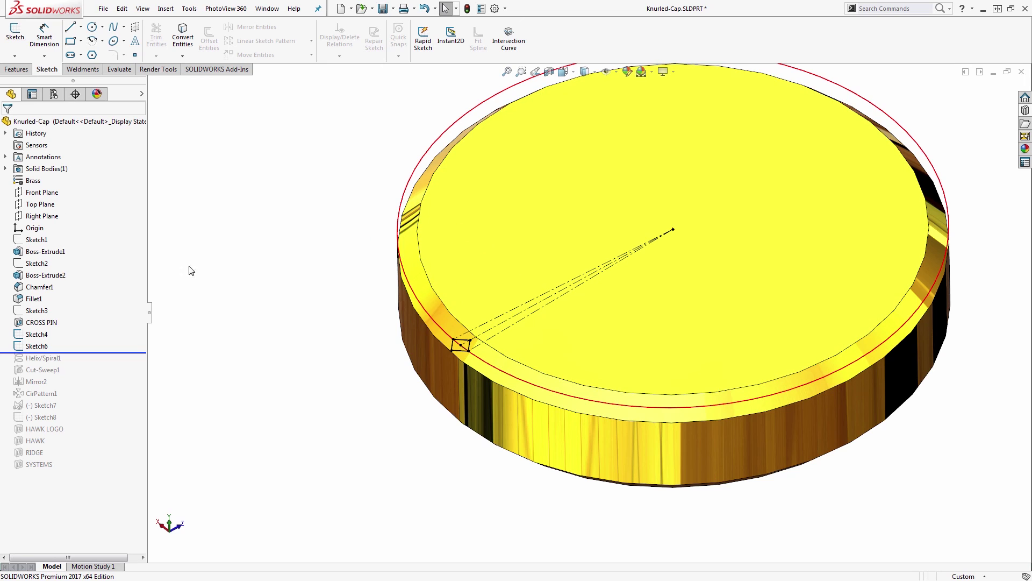
click(45, 346)
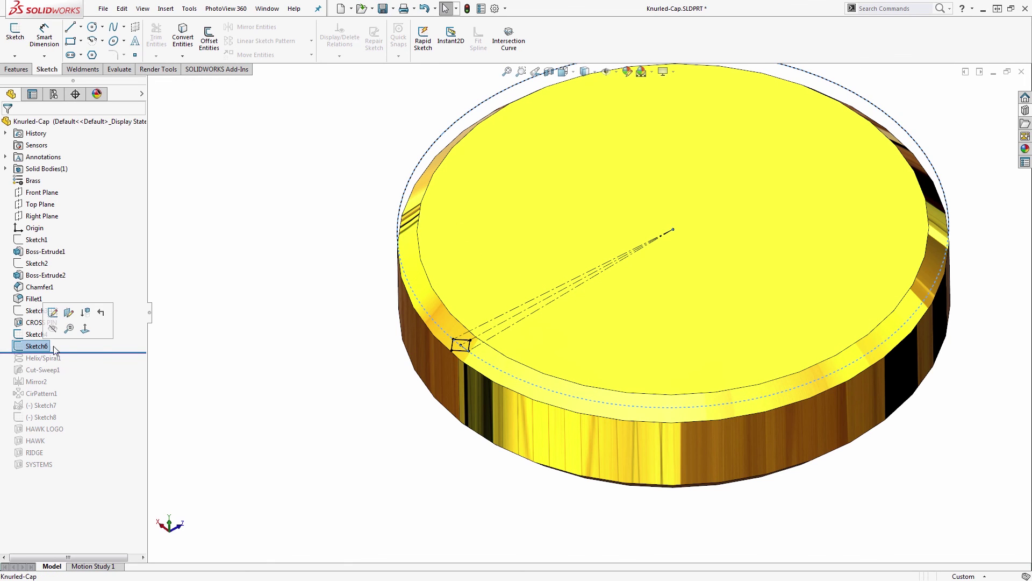
click(263, 337)
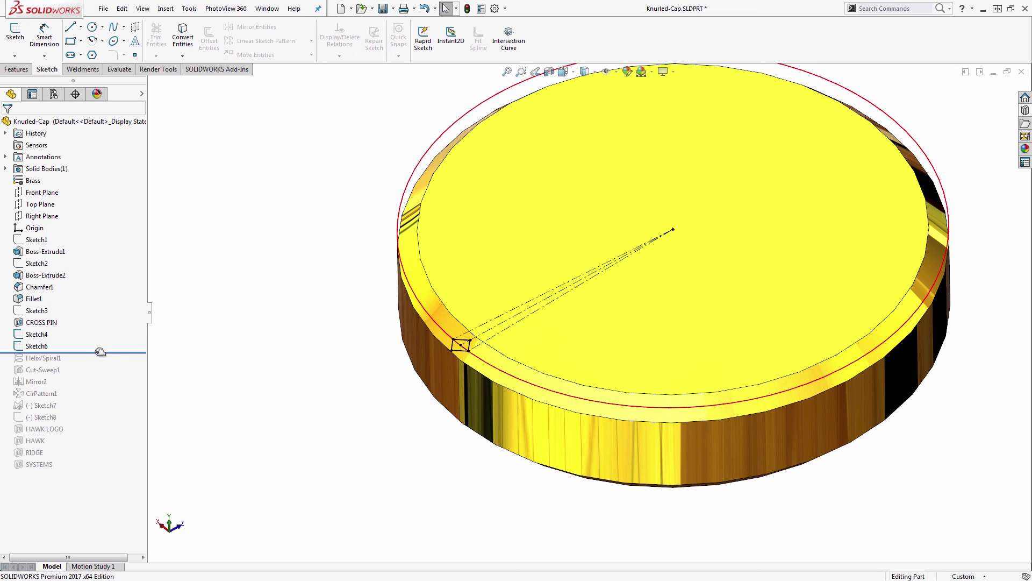
Roll forward to include Helix/Spiral1, viewing the helix from the side.
drag(99, 353, 99, 362)
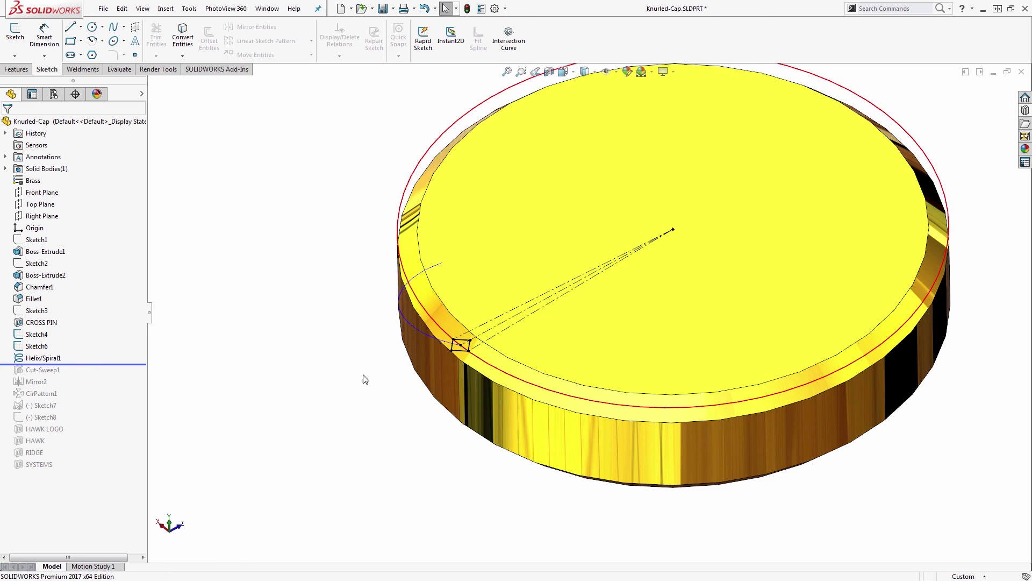
mouse_move(378, 428)
middle_down()
mouse_move(362, 374)
mouse_move(392, 332)
mouse_move(376, 379)
middle_up()
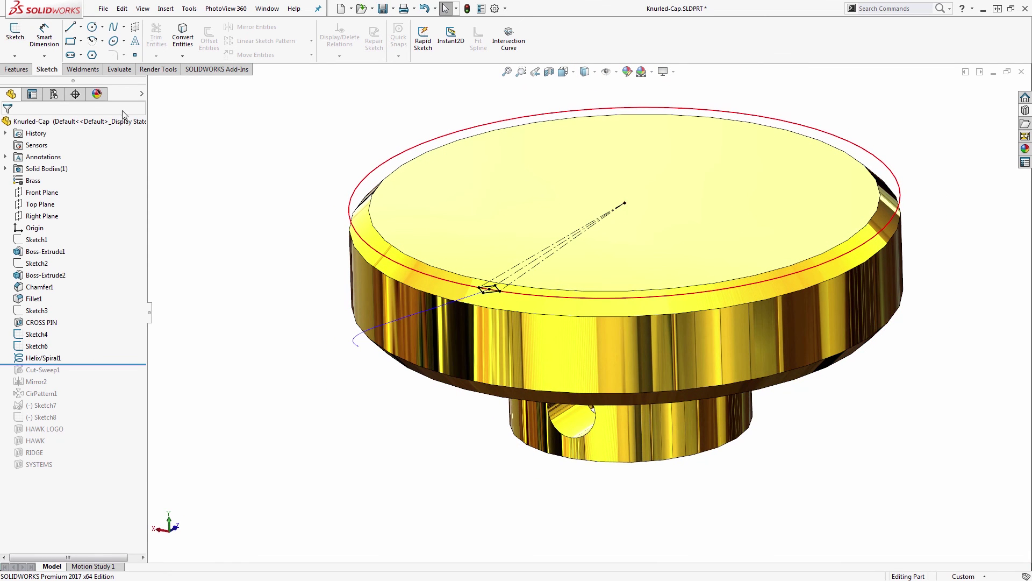
click(30, 72)
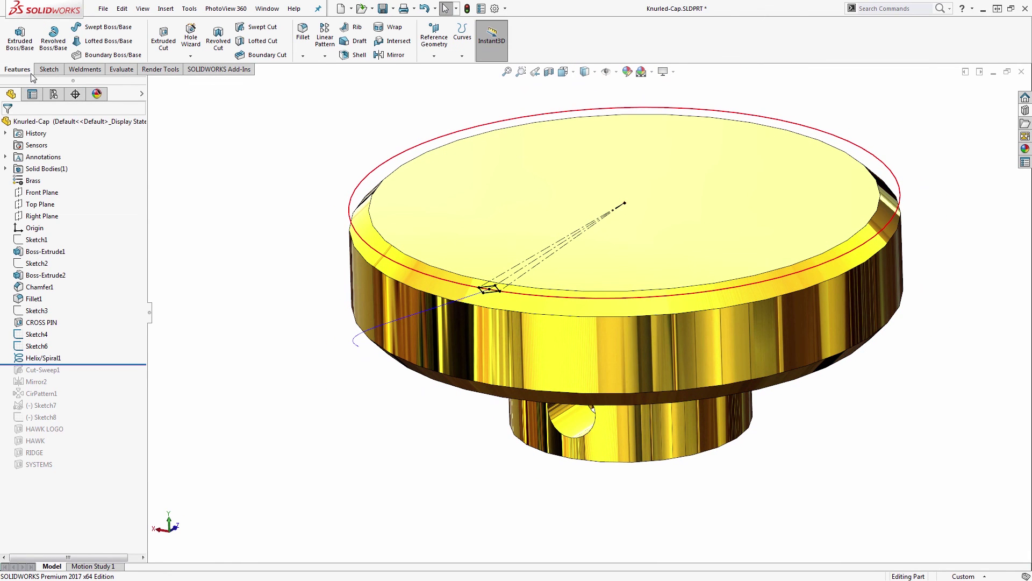
Review the Helix/Spiral1 parameters and cancel without changes.
click(462, 54)
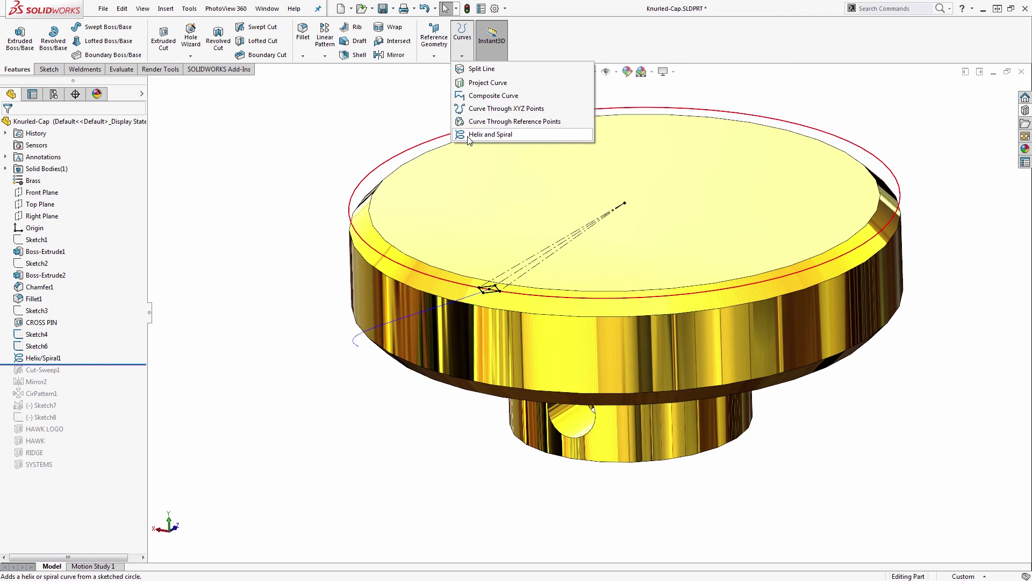
middle_drag(305, 221, 316, 227)
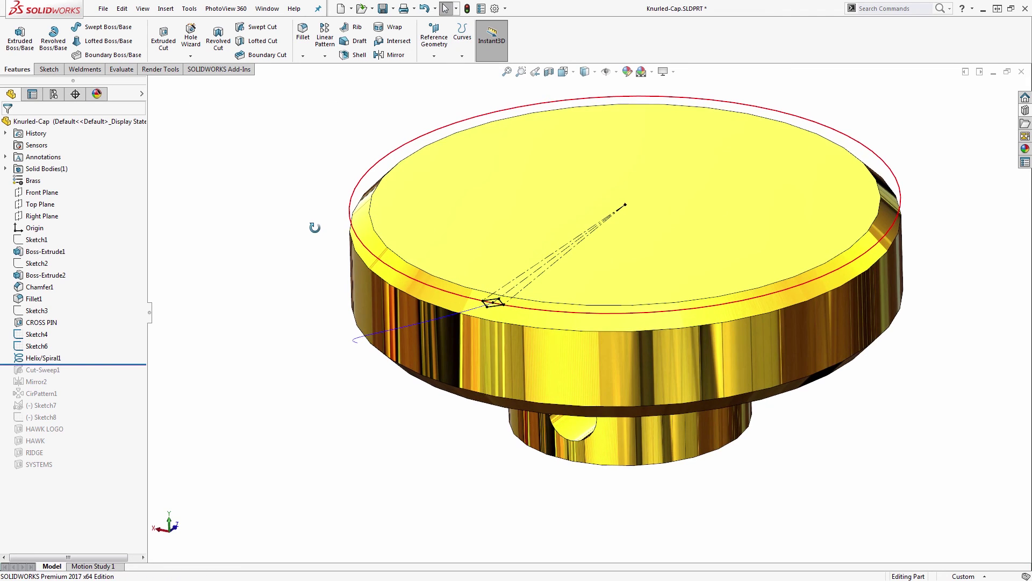
click(350, 216)
click(43, 358)
click(63, 326)
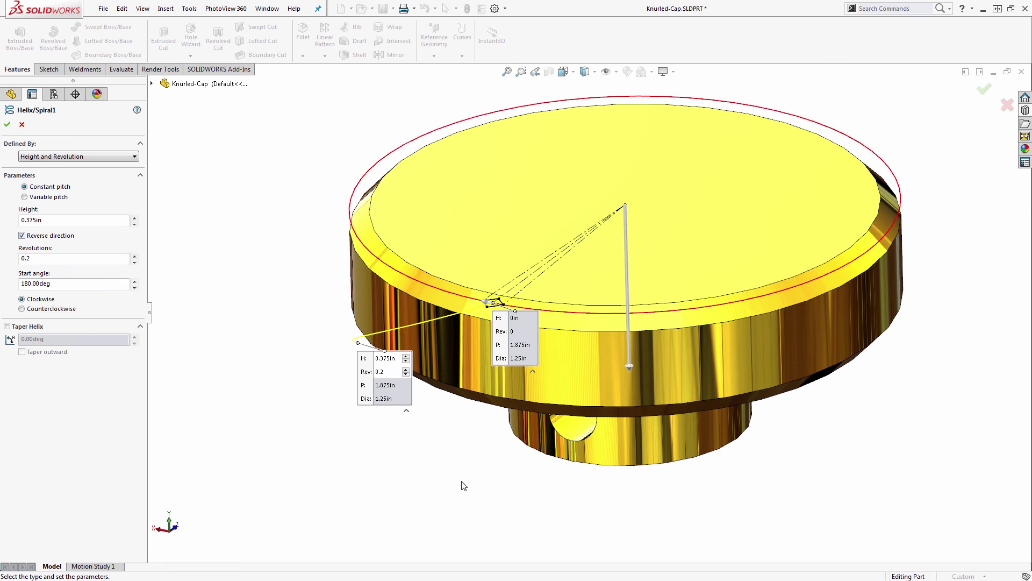
mouse_move(464, 485)
middle_down()
mouse_move(468, 438)
mouse_move(473, 468)
middle_up()
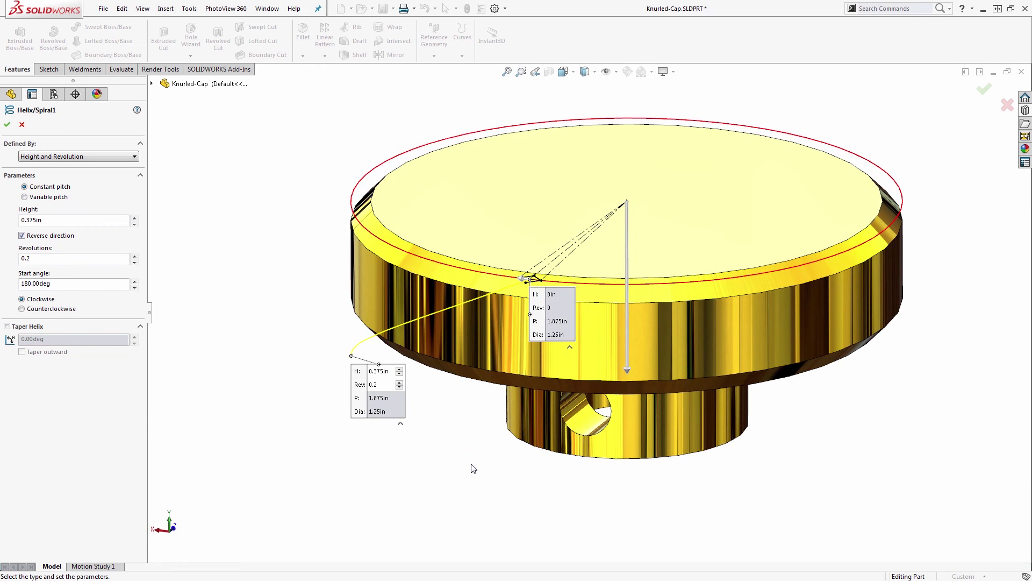
click(22, 125)
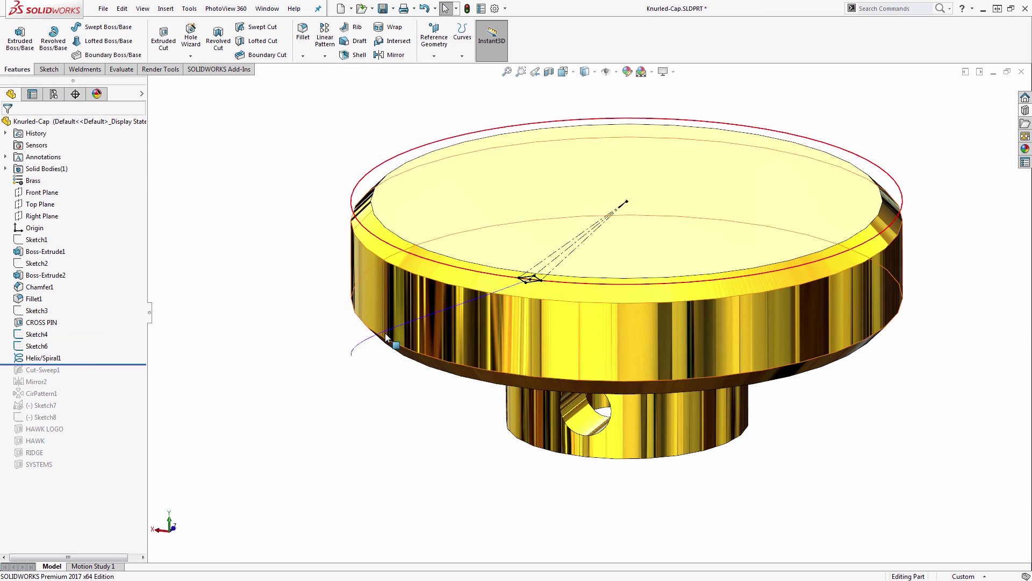
Hide the Sketch6 circle around the cap's top edge.
middle_drag(385, 333, 330, 324)
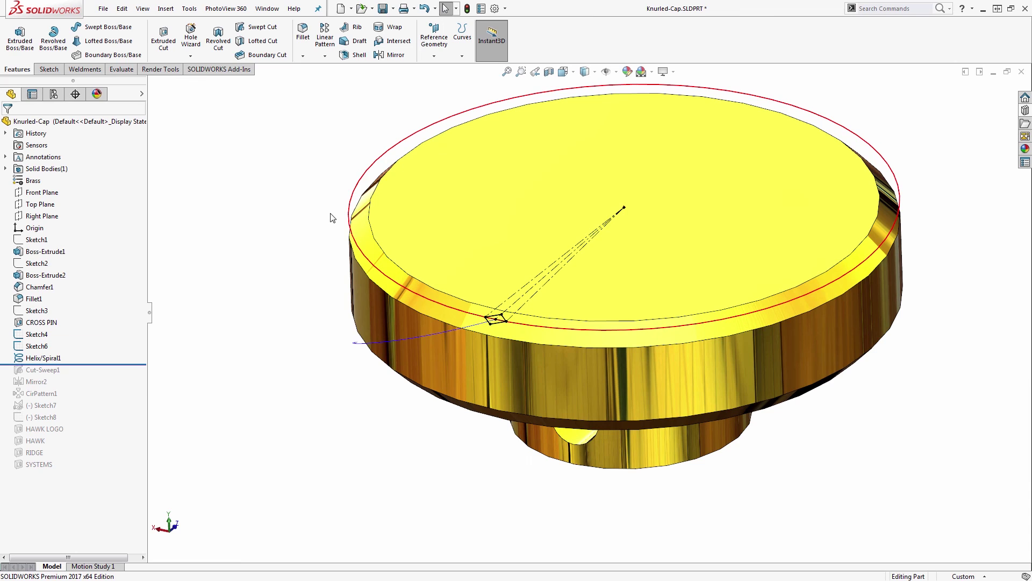
click(360, 180)
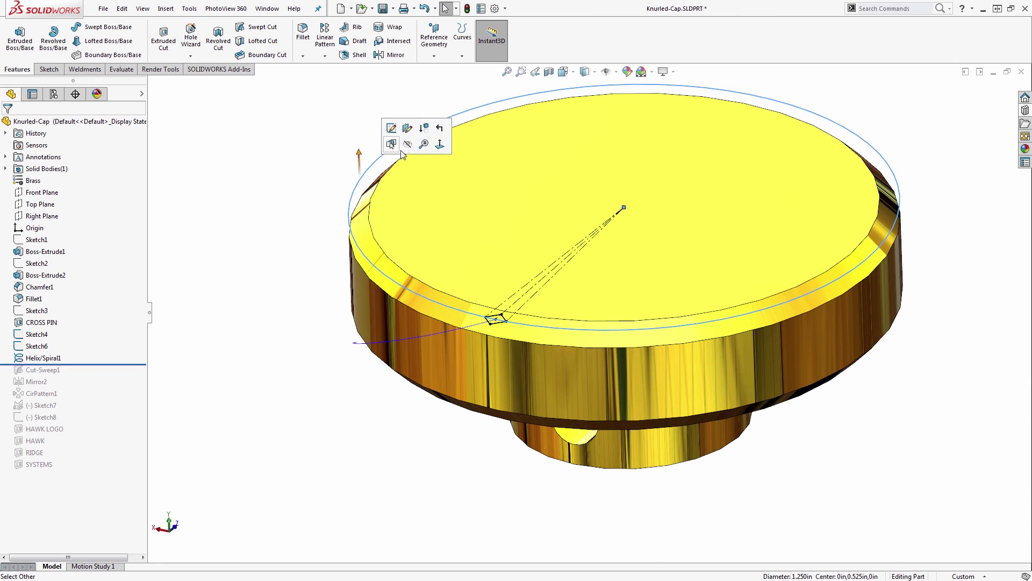
click(408, 144)
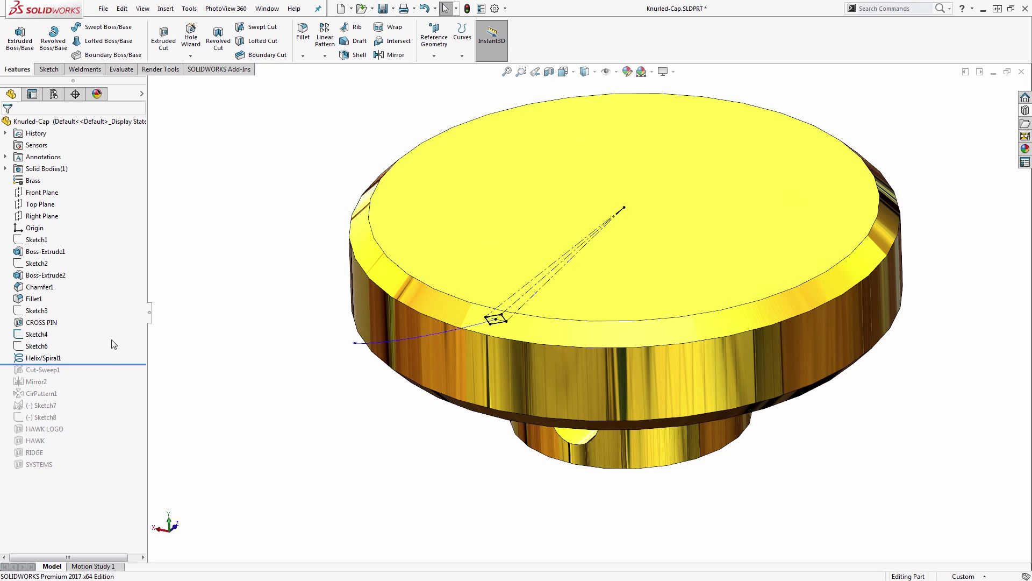
Roll forward to Cut-Sweep1 and confirm its sweep of the Sketch4 square along Helix/Spiral1.
drag(107, 363, 104, 370)
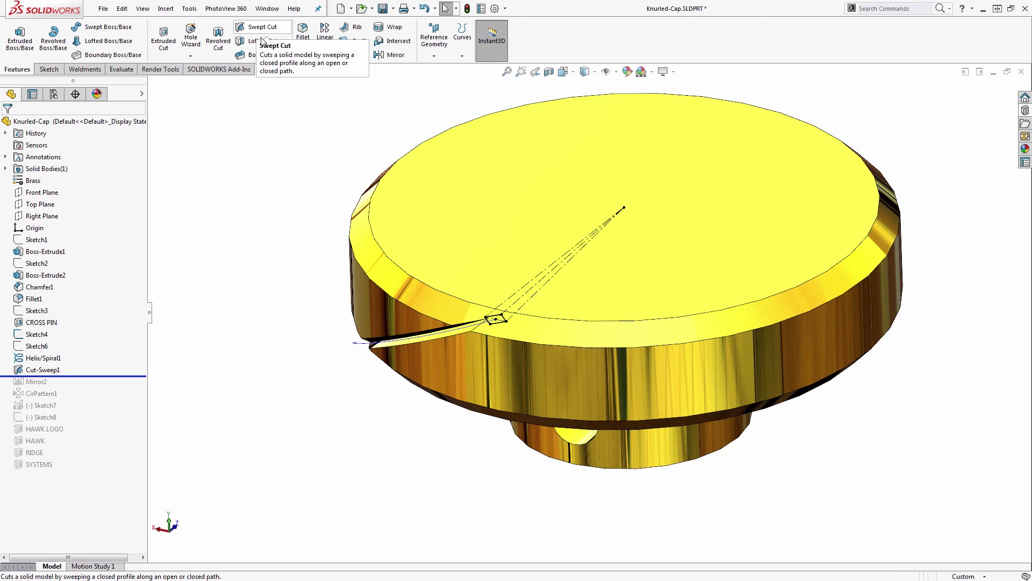
mouse_move(292, 362)
middle_down()
mouse_move(325, 357)
mouse_move(306, 371)
middle_up()
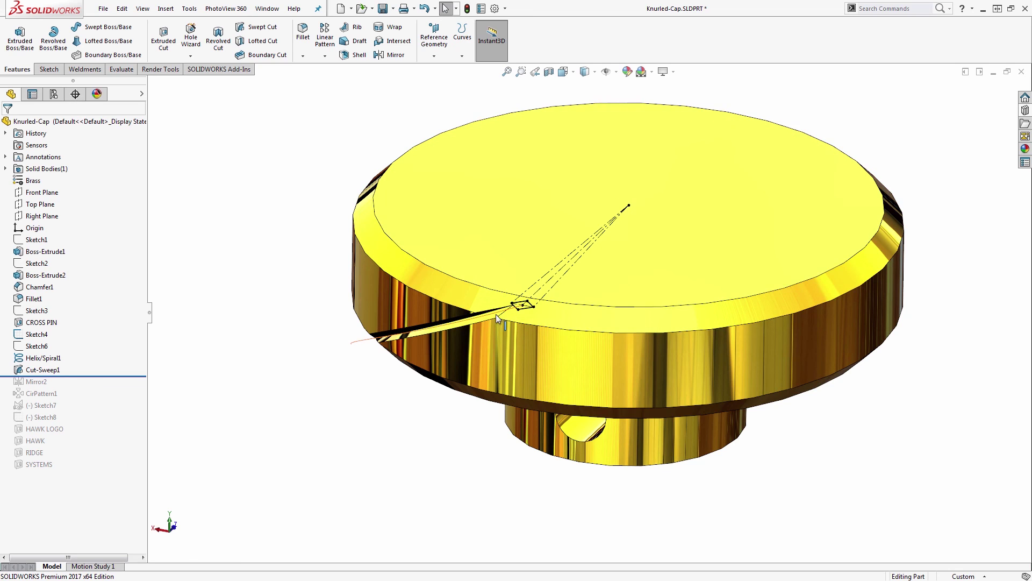
right_click(43, 369)
click(54, 342)
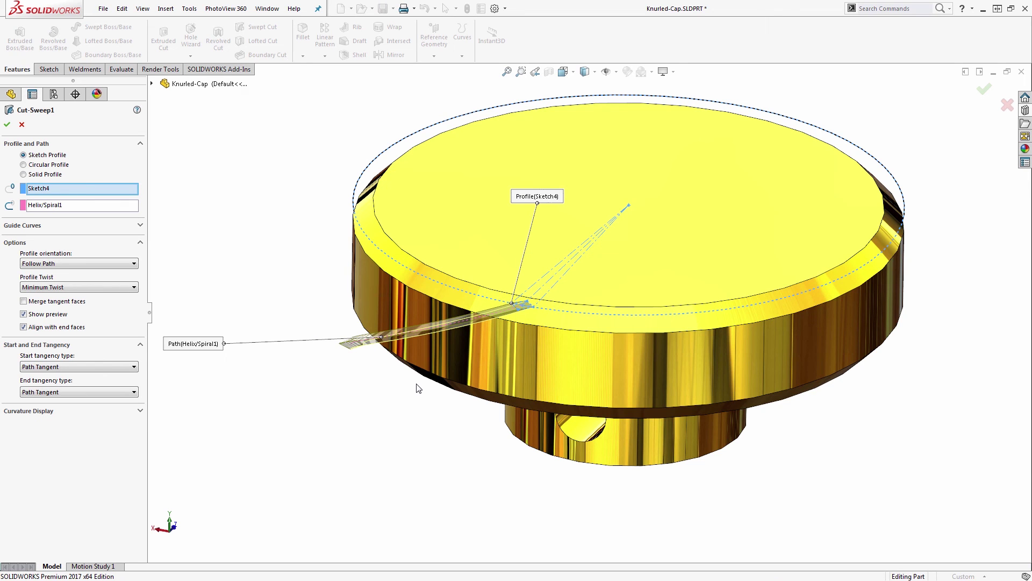
middle_drag(419, 388, 440, 365)
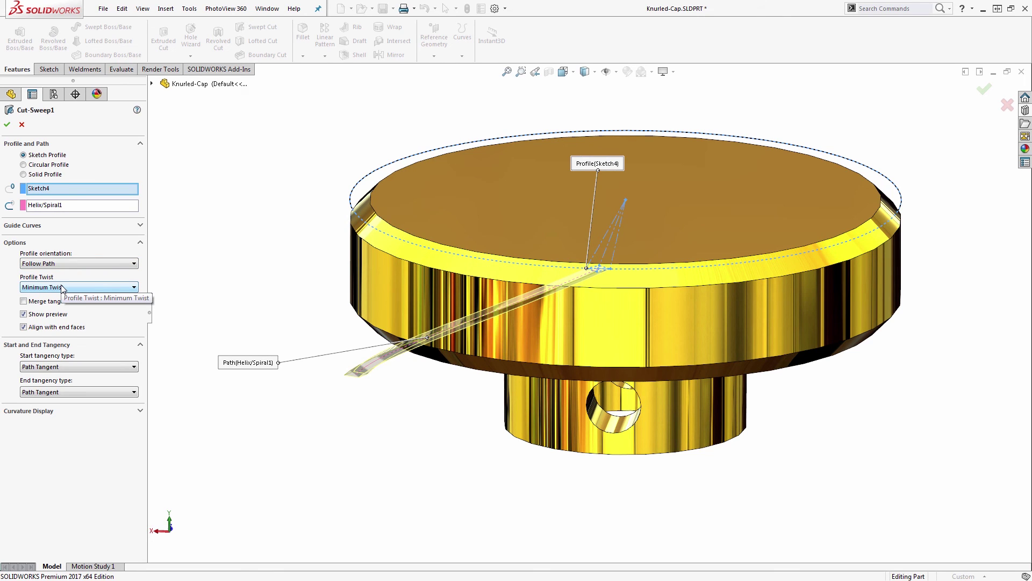
click(7, 125)
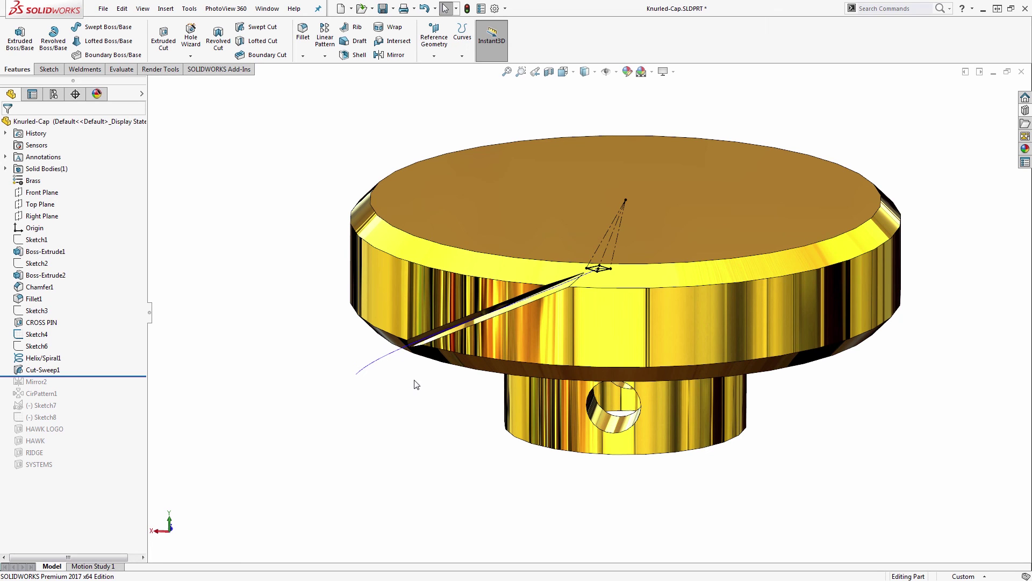
Roll forward to restore Mirror2, producing the crossed grooves.
middle_drag(415, 385, 408, 408)
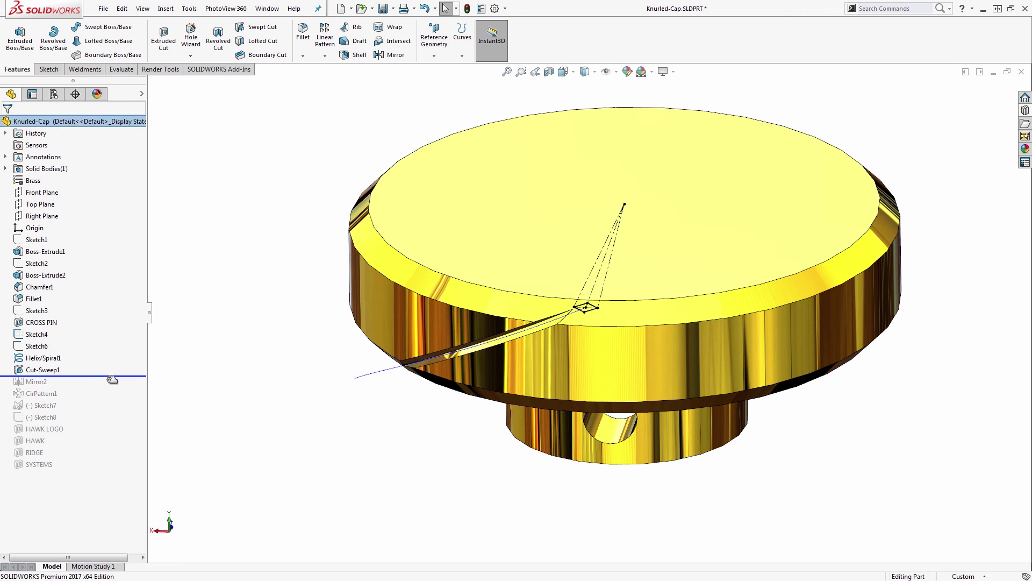
drag(113, 376, 112, 388)
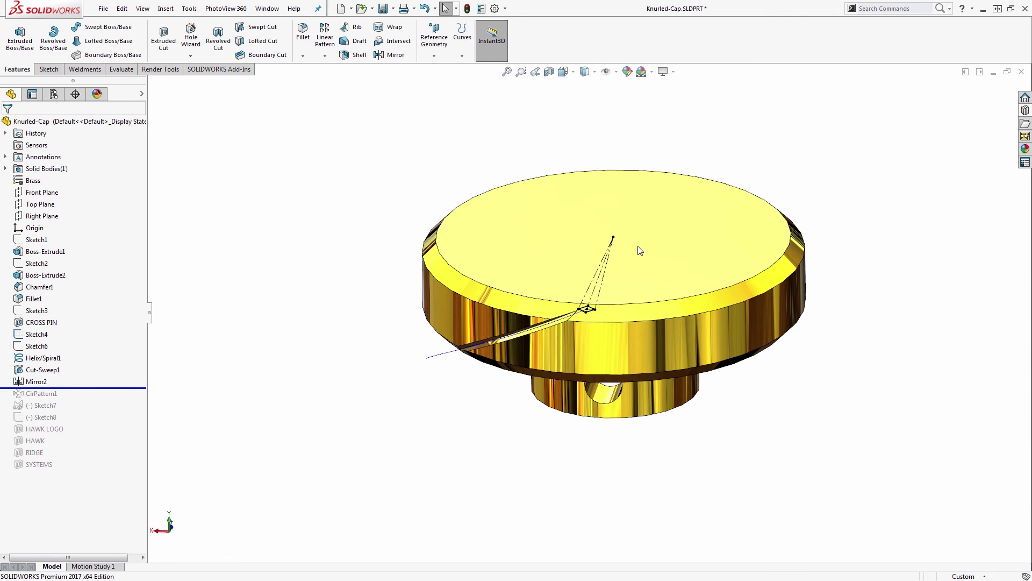
middle_drag(714, 302, 616, 293)
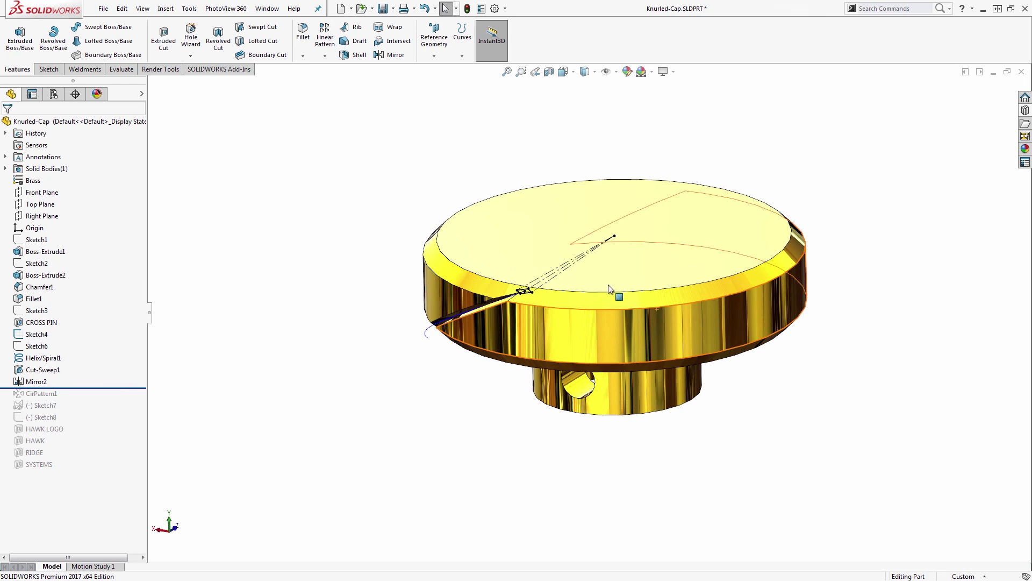
Roll forward to restore CirPattern1 and hide the sketch lines.
drag(120, 387, 119, 399)
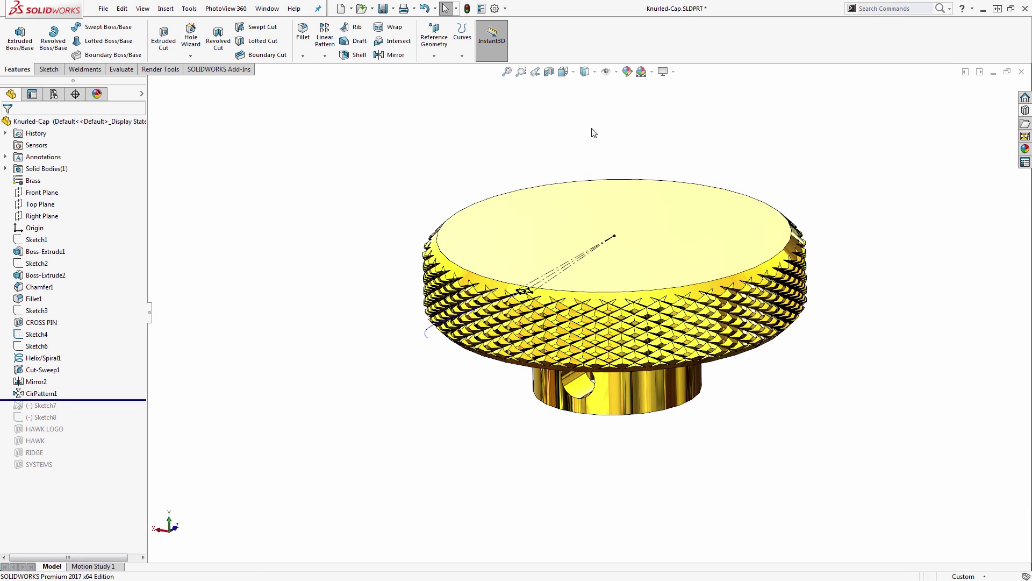
click(606, 71)
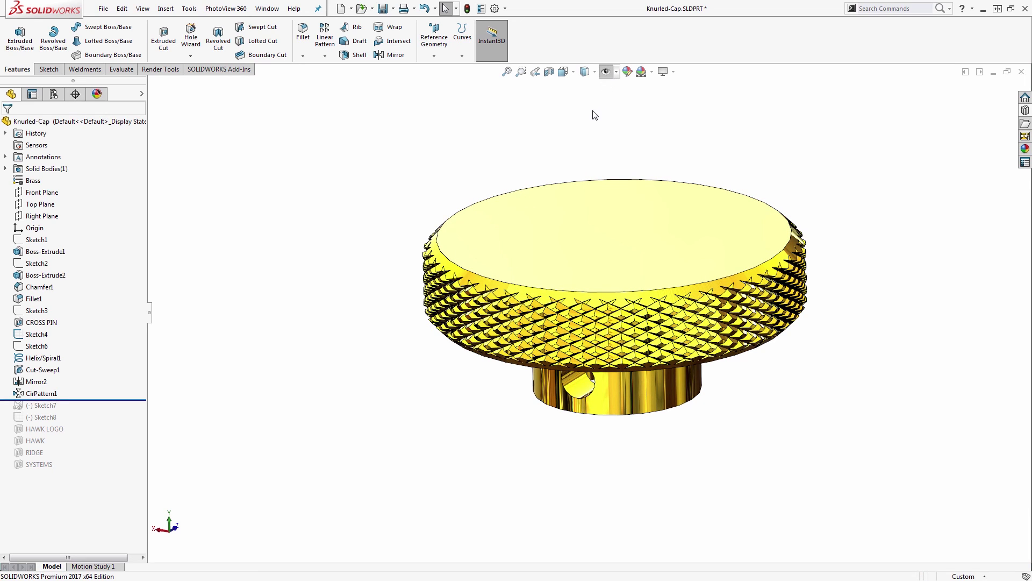
scroll(592, 161, down, 2)
middle_drag(593, 394, 613, 372)
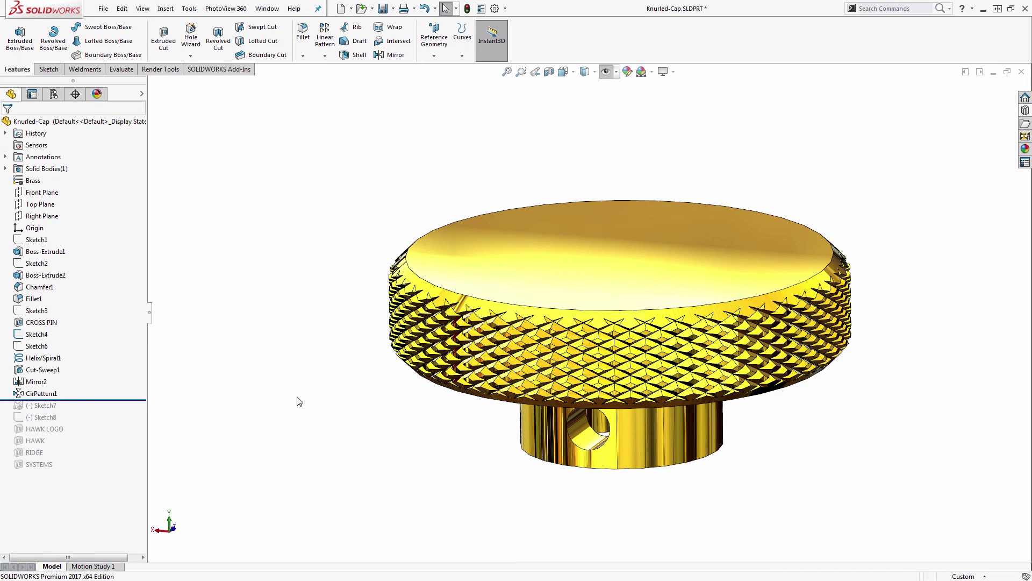
Set CirPattern1 to 45 equal instances of Cut-Sweep1 and Mirror2 over 360°.
click(47, 394)
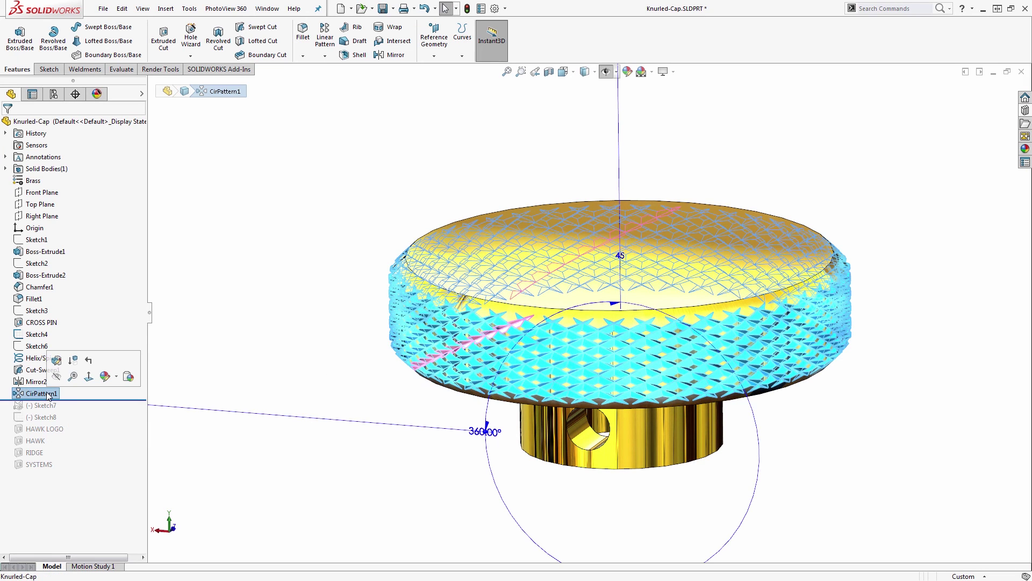
click(56, 360)
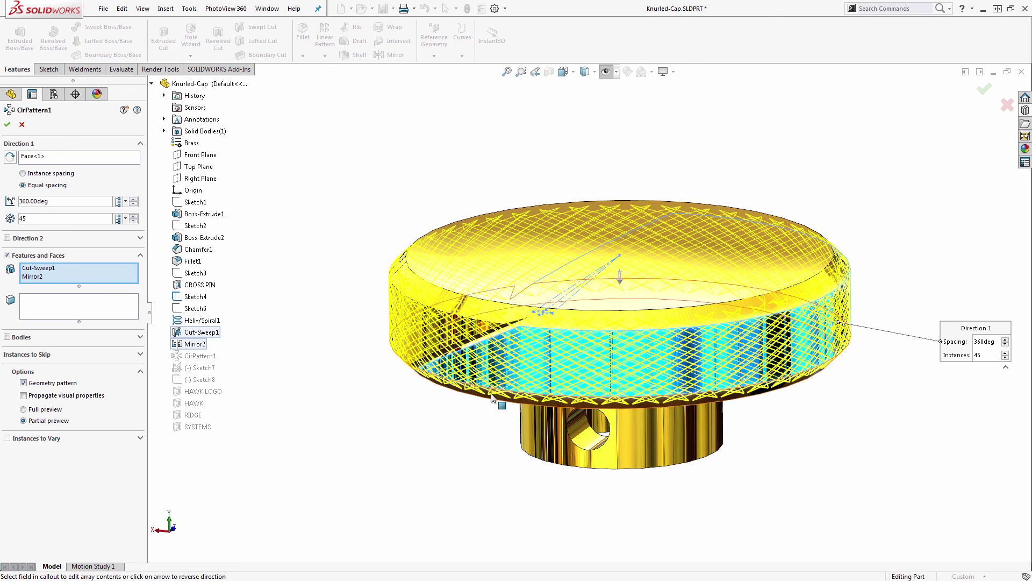
middle_drag(522, 379, 496, 398)
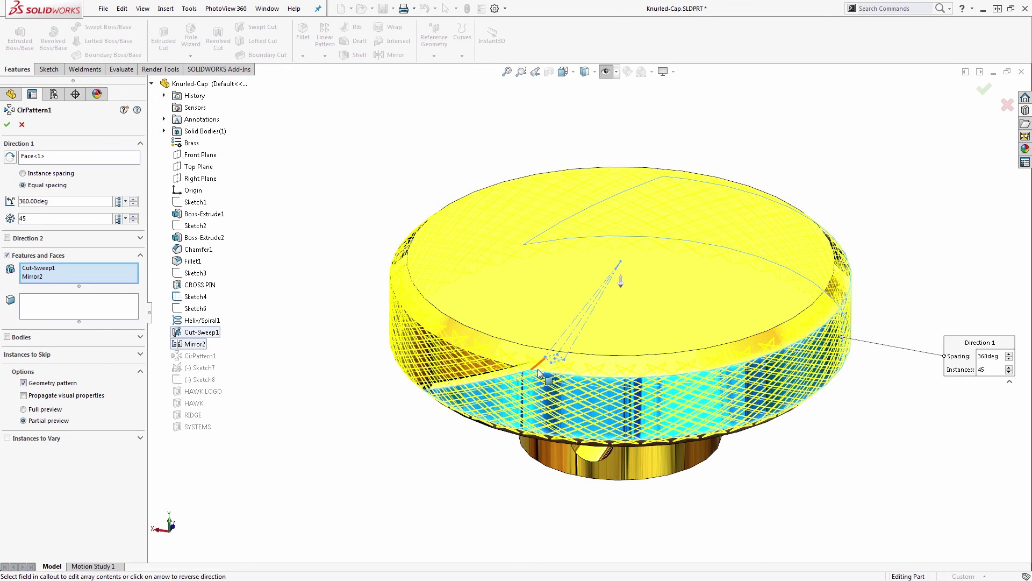
middle_drag(536, 376, 532, 394)
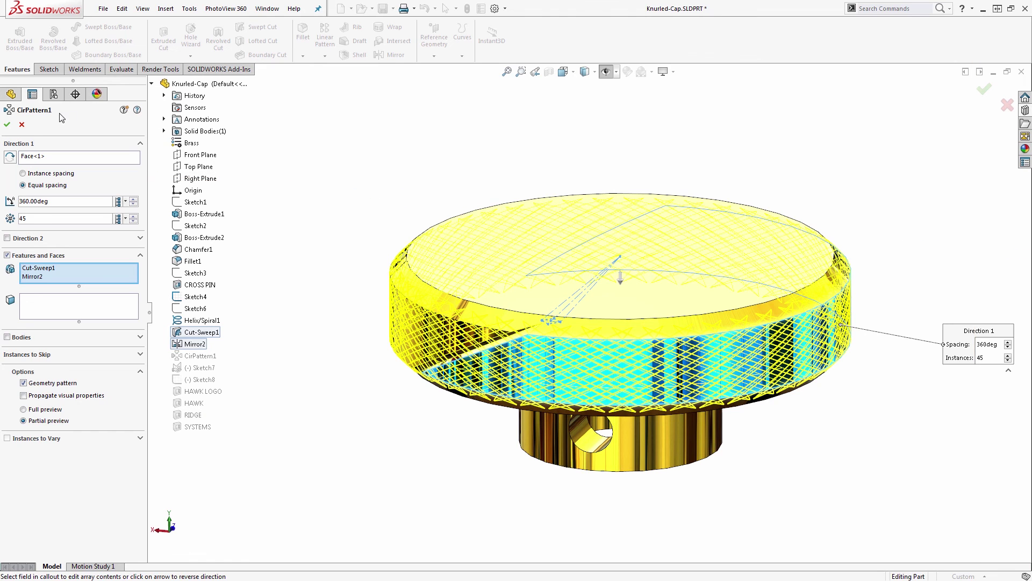
click(22, 125)
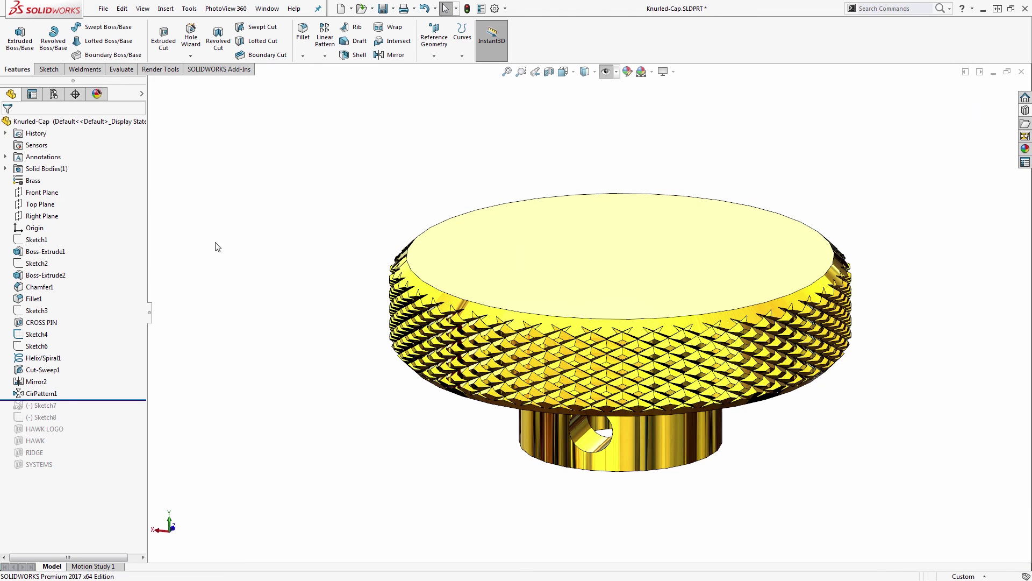
Review the Performance system options and cancel without changes.
click(495, 10)
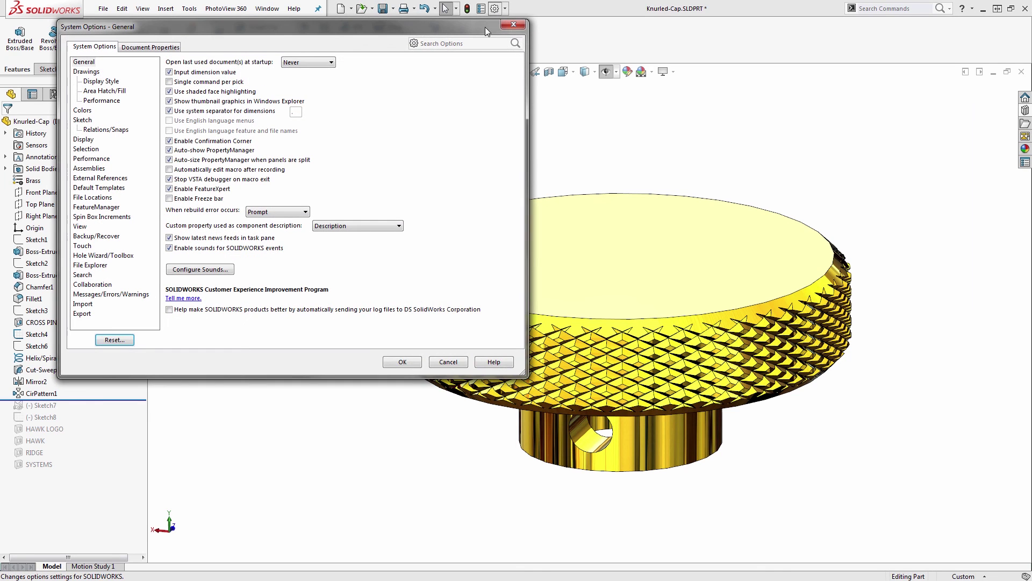
click(108, 159)
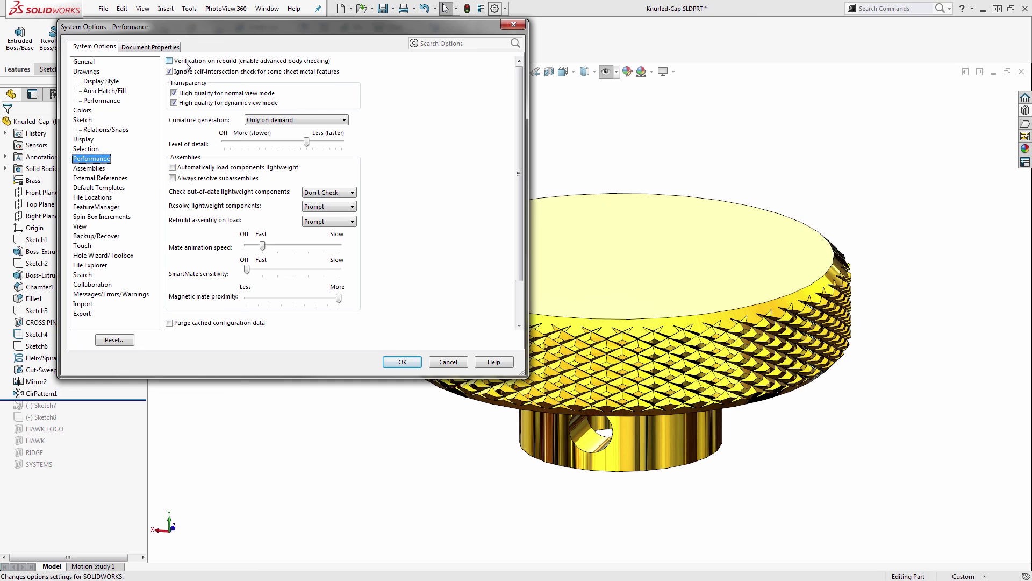
click(459, 364)
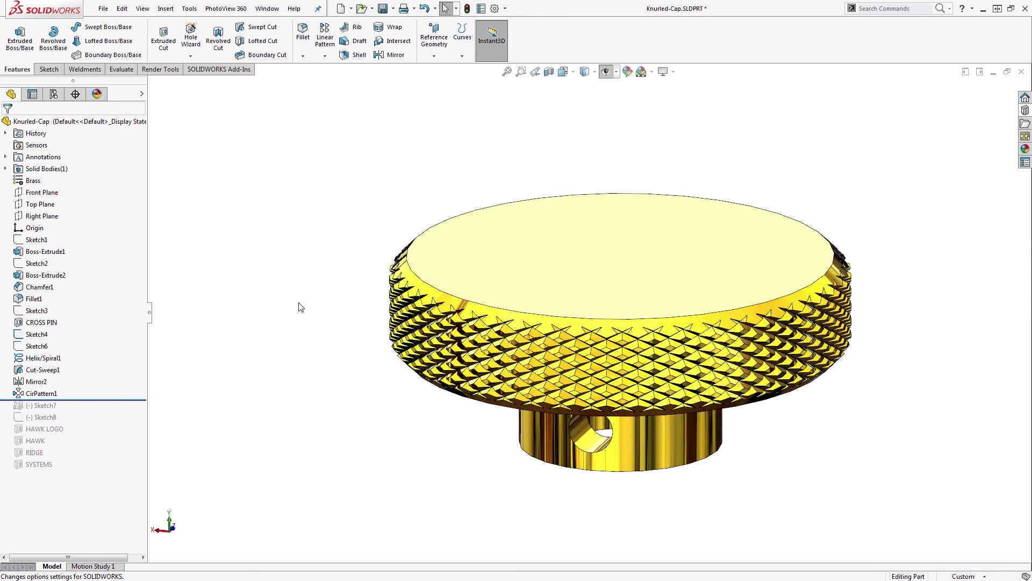
Roll forward past SYSTEMS to restore the engraving, toggling the flat tree view.
drag(114, 400, 108, 473)
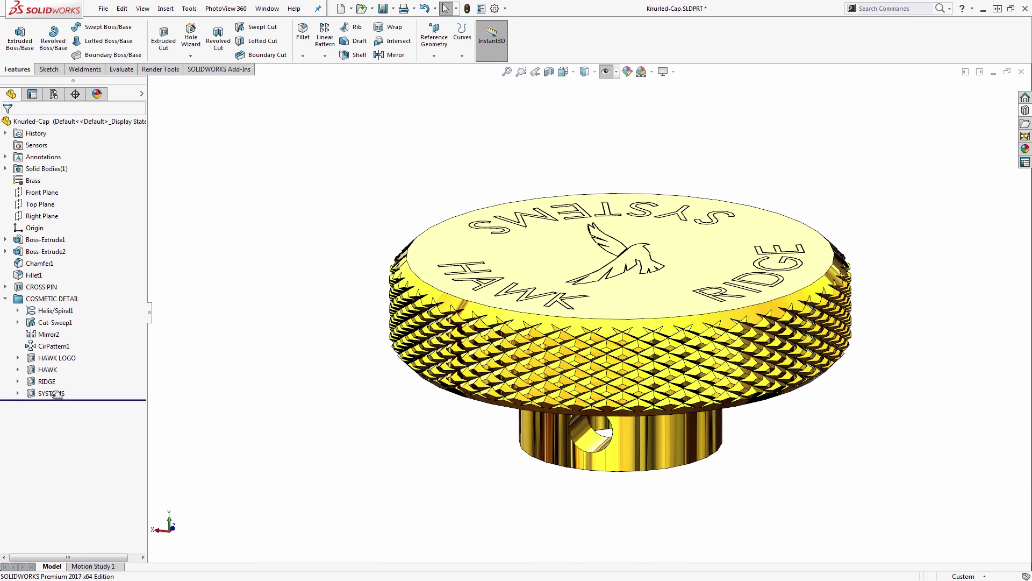
click(6, 299)
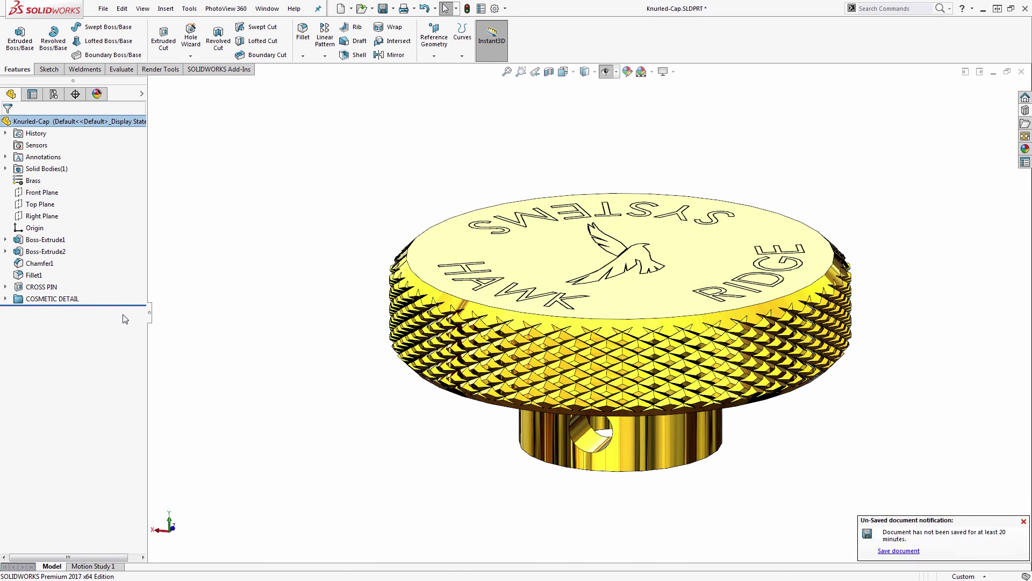
key(ctrl+t)
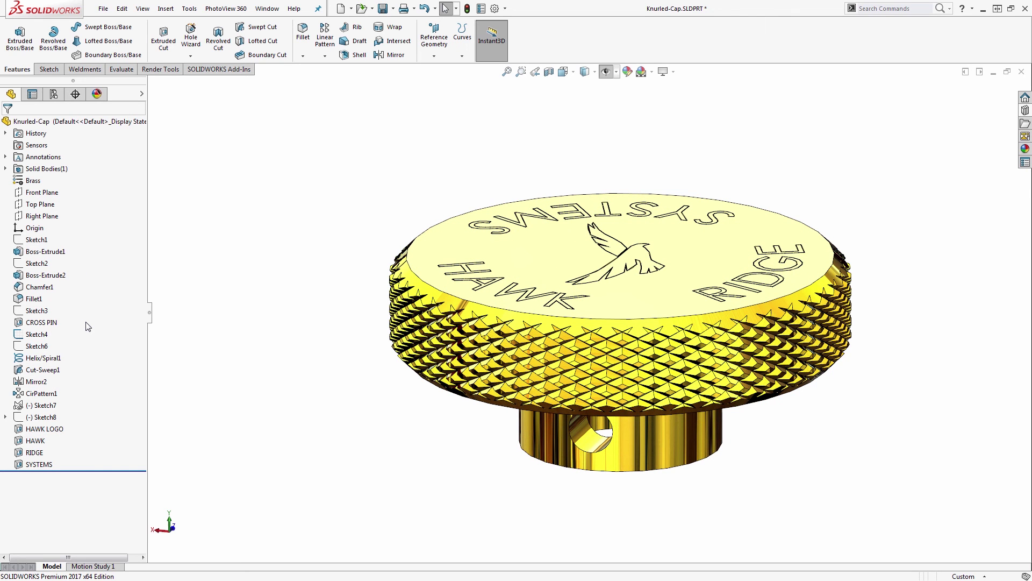
key(ctrl+t)
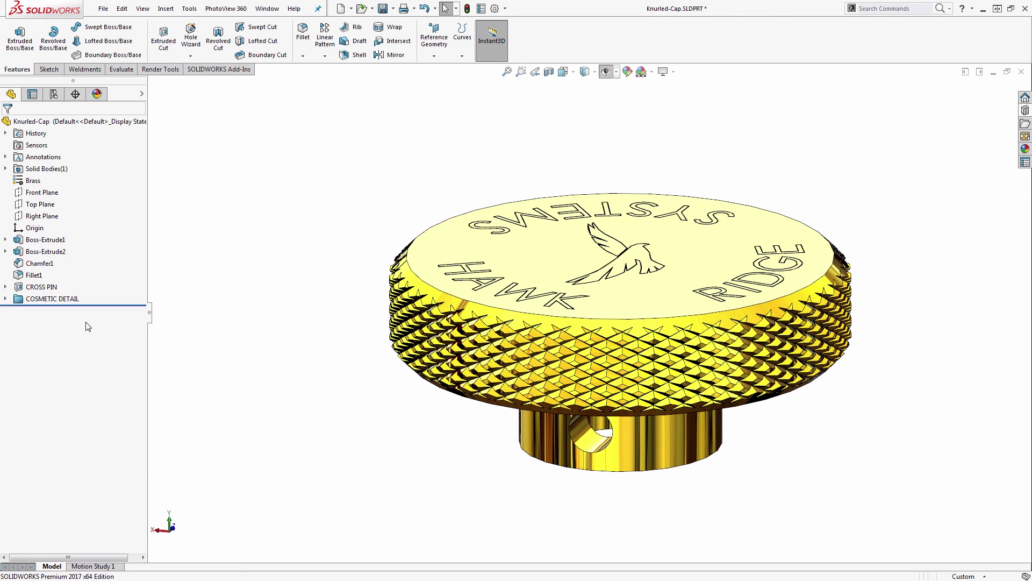
Inspect Boss-Extrude2 and CROSS PIN, and highlight the COSMETIC DETAIL features on the cap.
click(6, 251)
click(6, 251)
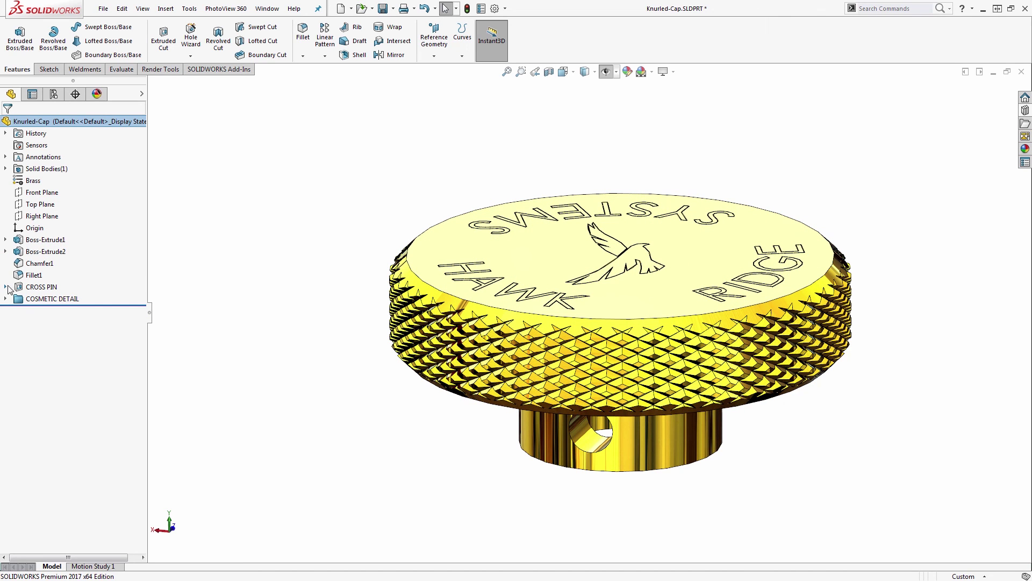
click(6, 287)
click(6, 287)
click(57, 299)
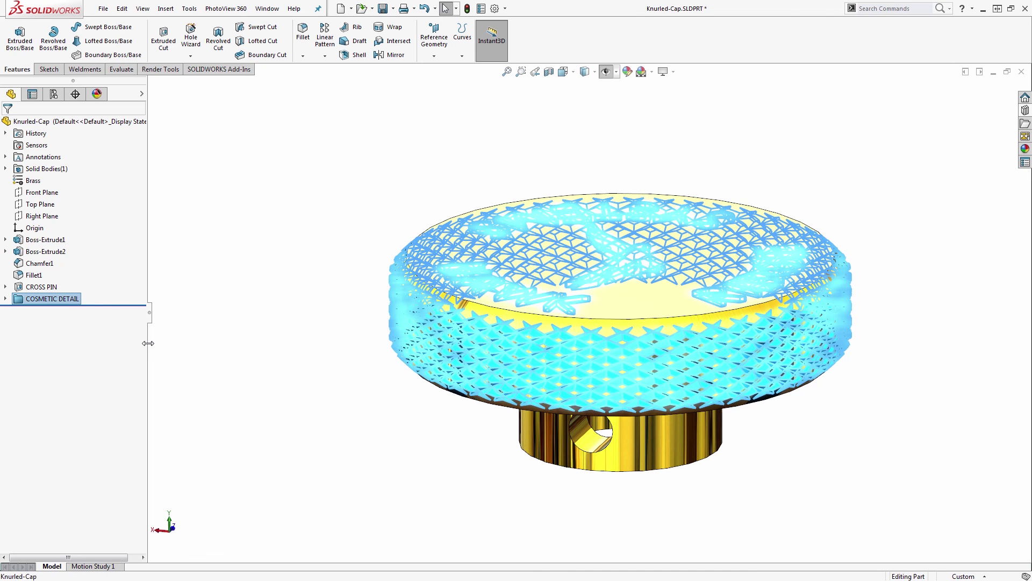
click(206, 376)
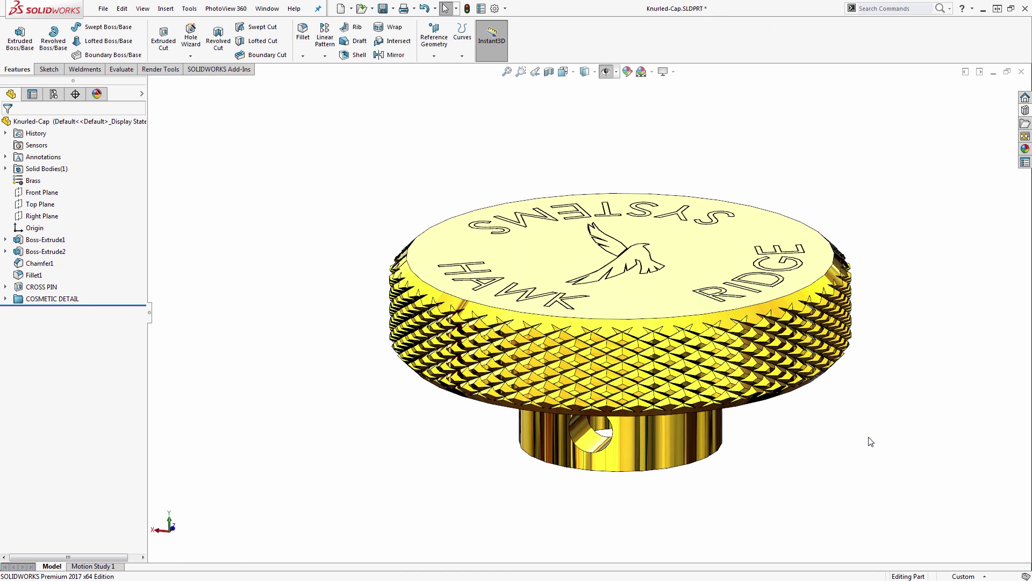
key(ctrl+Left)
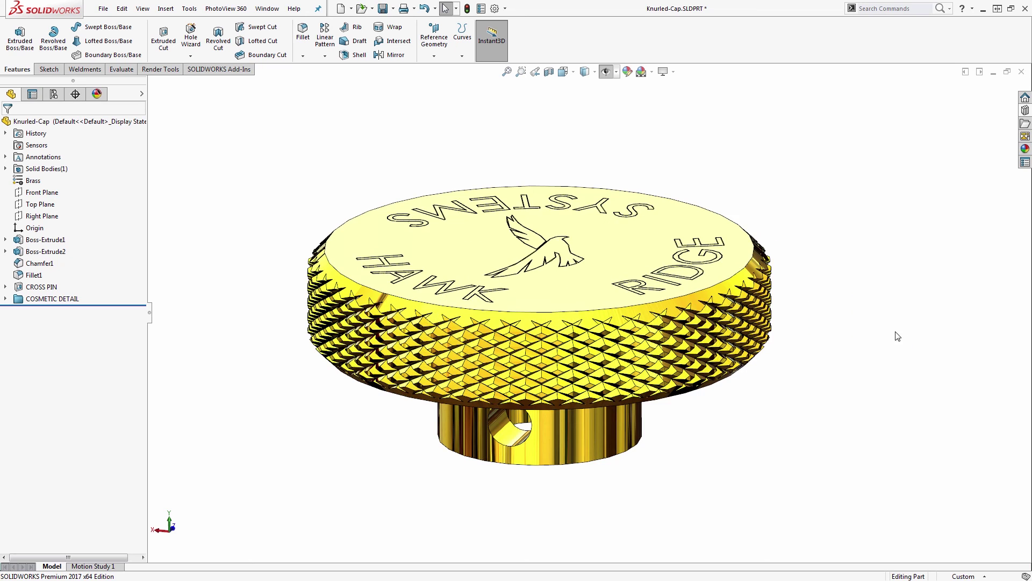
click(44, 299)
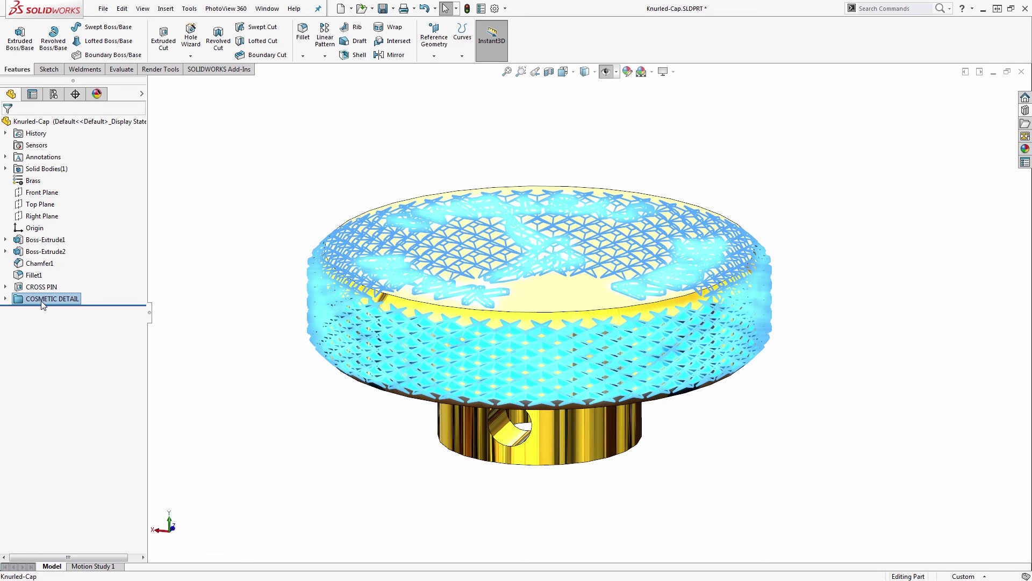
click(199, 335)
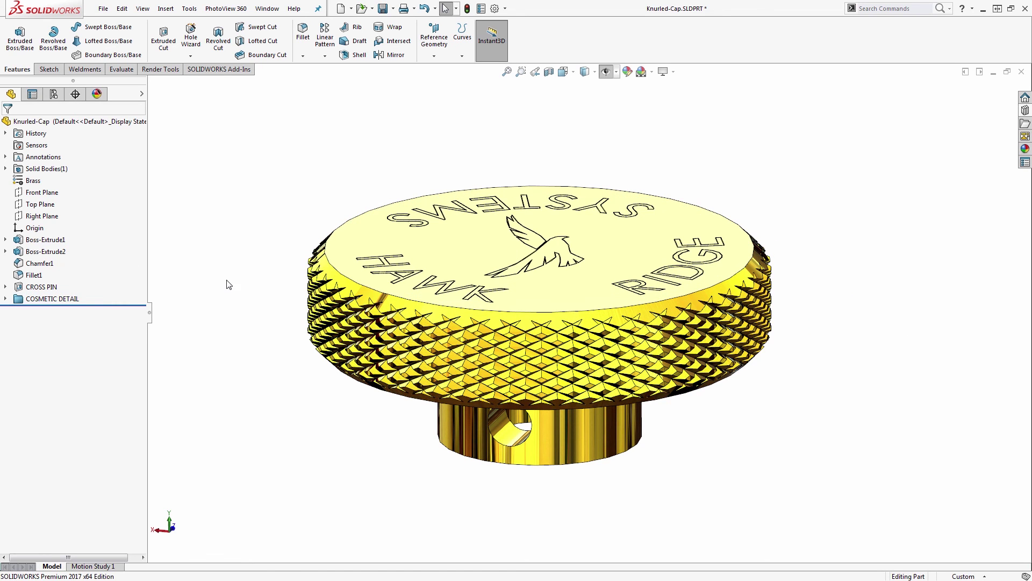
Activate the Simplified configuration to inspect the plain cap, then switch back to Default.
click(53, 94)
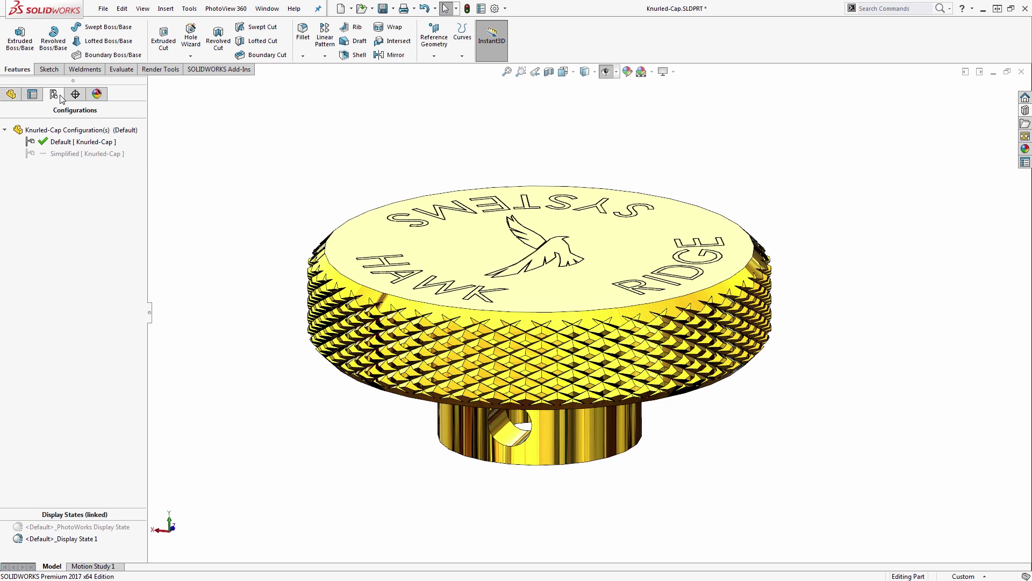
double_click(93, 157)
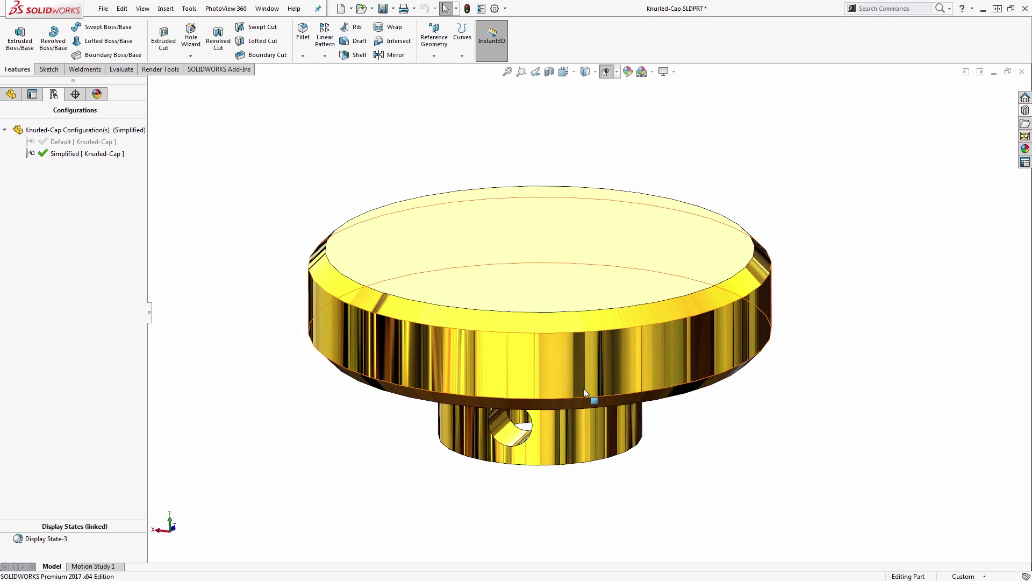
middle_drag(584, 392, 585, 463)
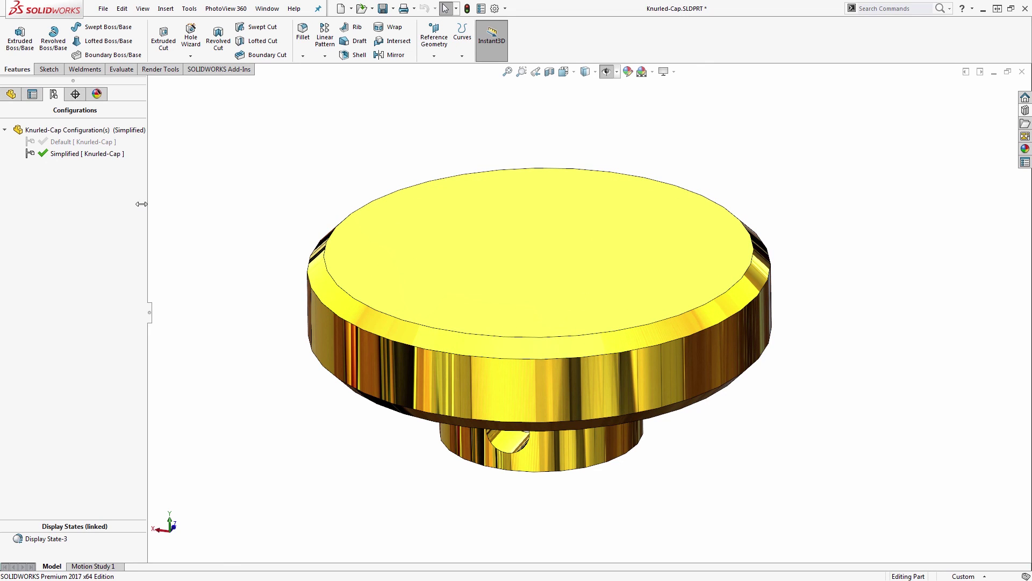
double_click(88, 143)
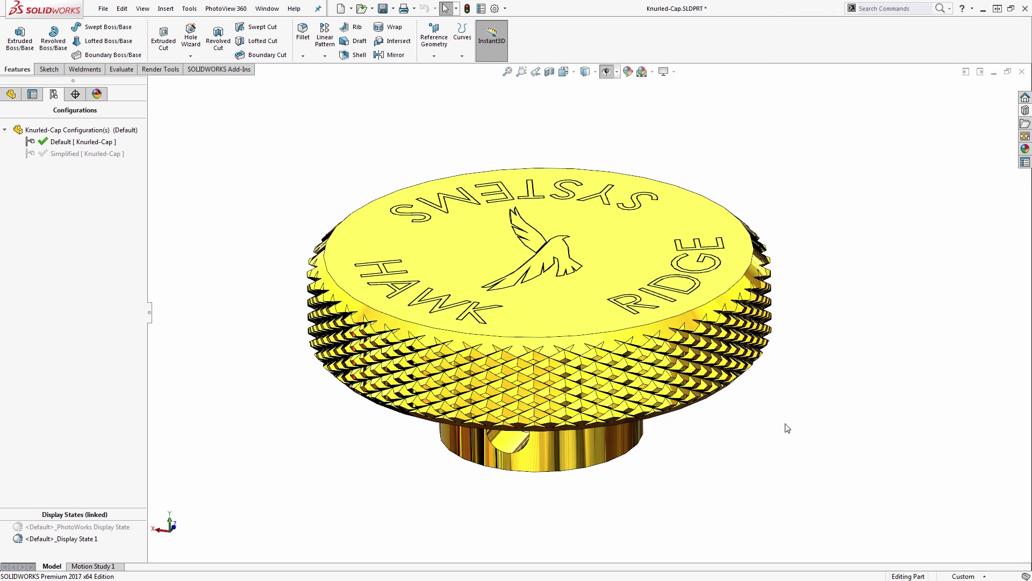
Review the COSMETIC DETAIL folder, then make Simplified the active configuration again.
click(11, 94)
click(6, 299)
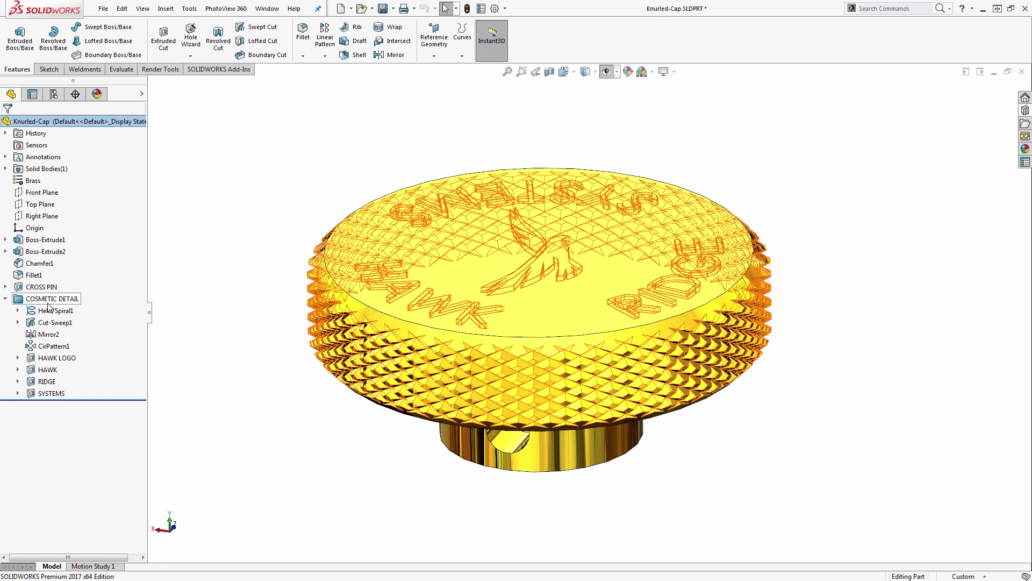
click(6, 299)
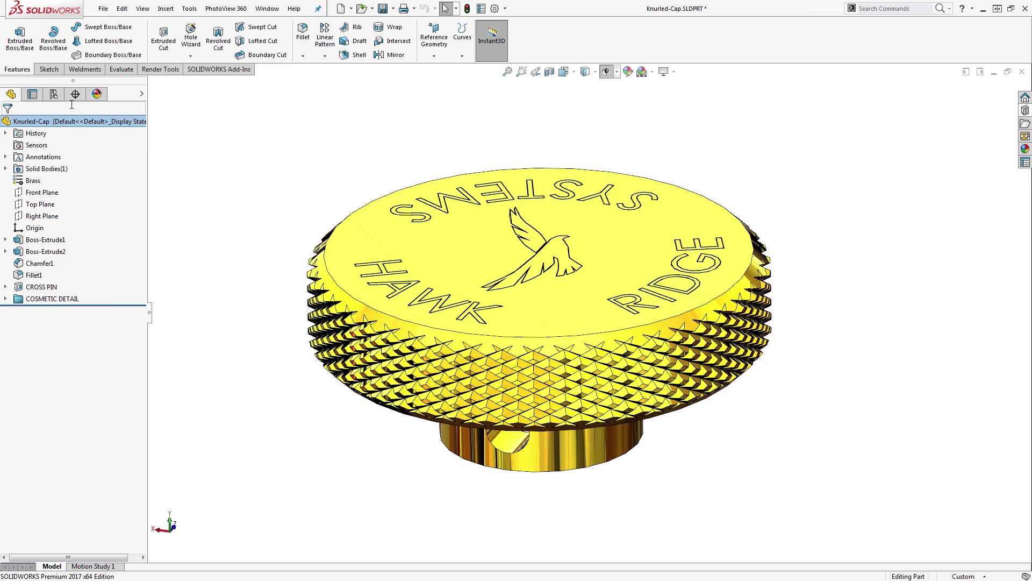
click(53, 94)
double_click(68, 154)
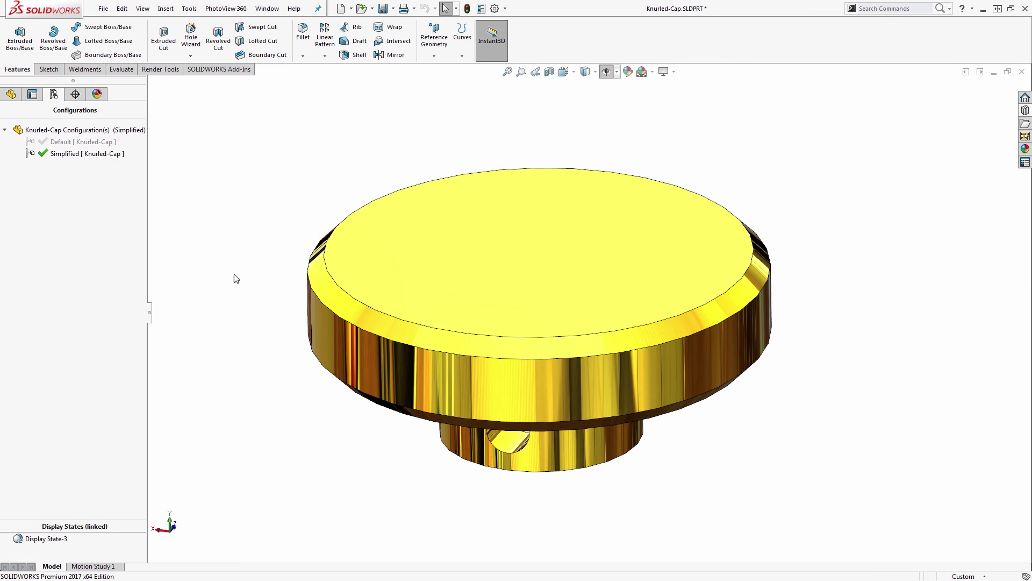